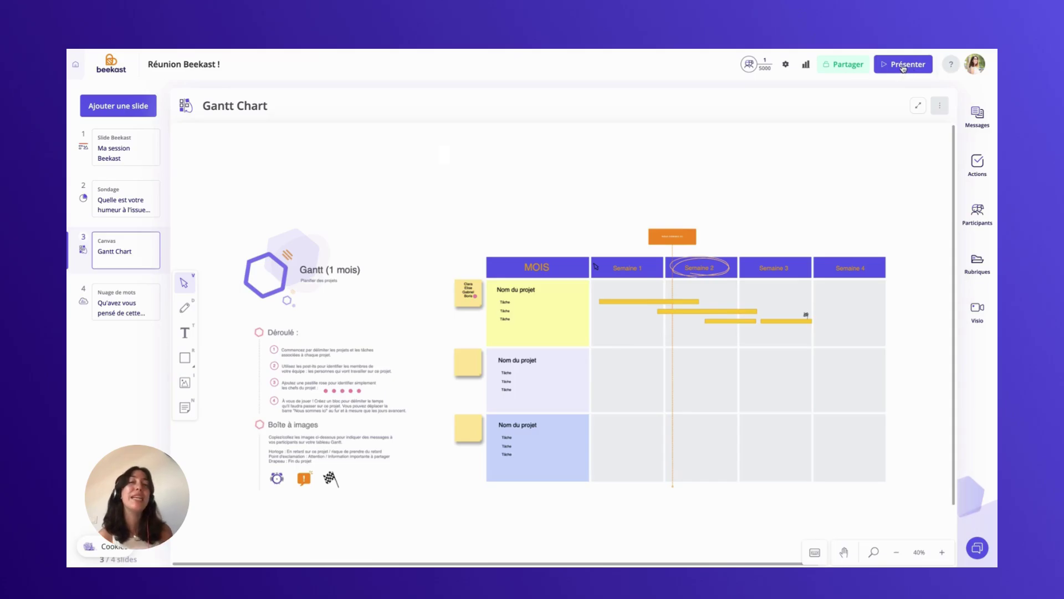
Start presenting the session, dismiss the projection screen notice and display the session.
click(906, 65)
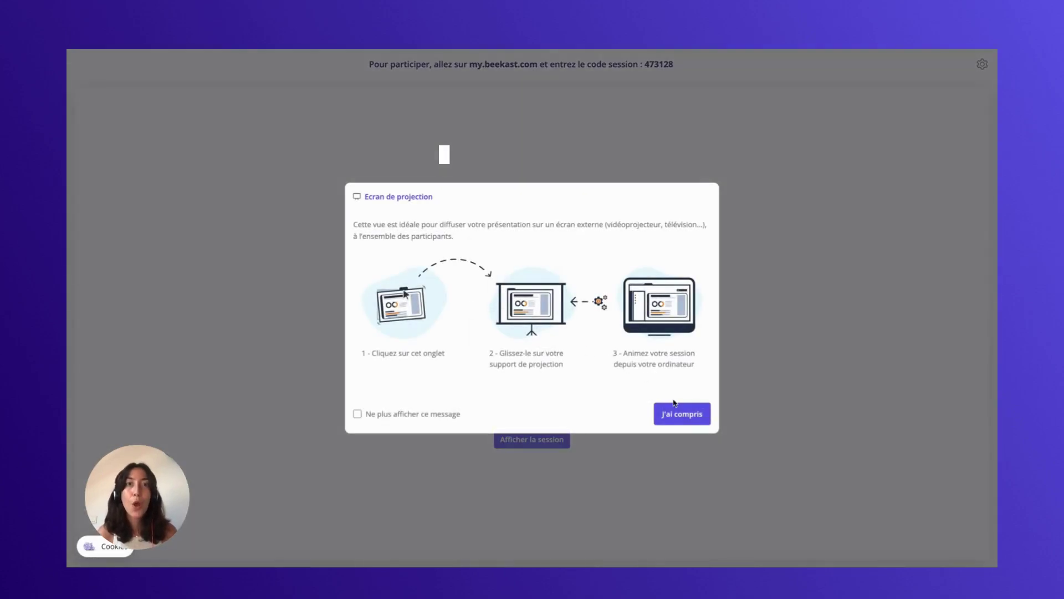
click(677, 410)
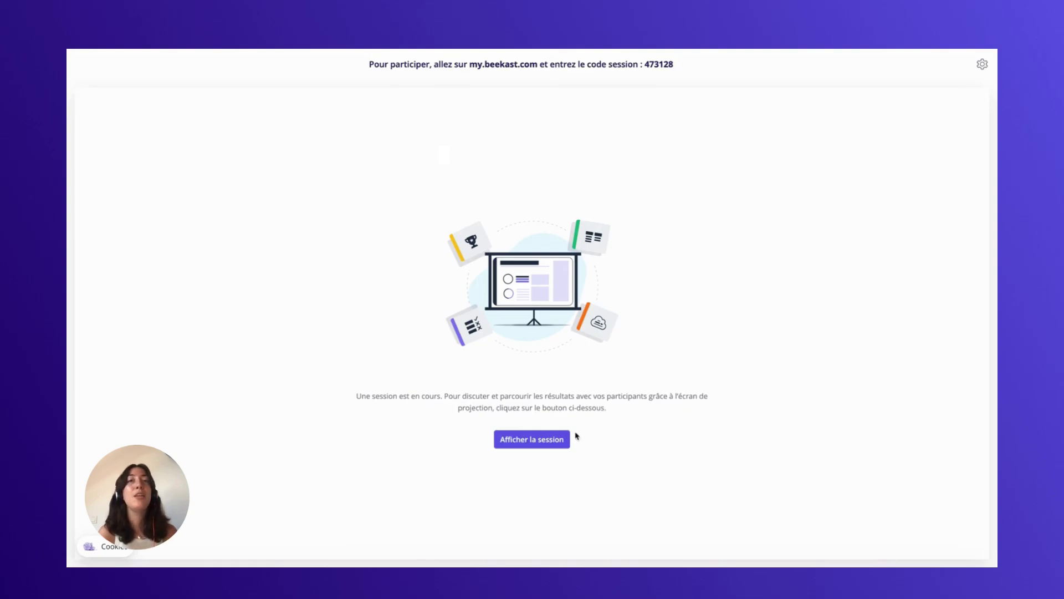
click(560, 439)
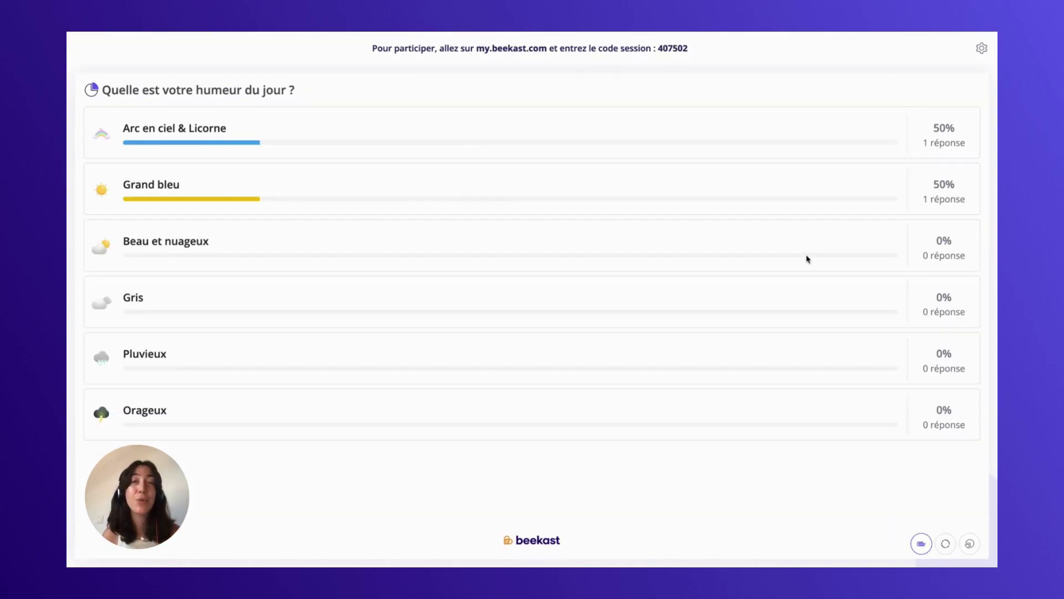
View the mood poll results as a donut chart and a pie chart, and return to the bar display.
click(947, 544)
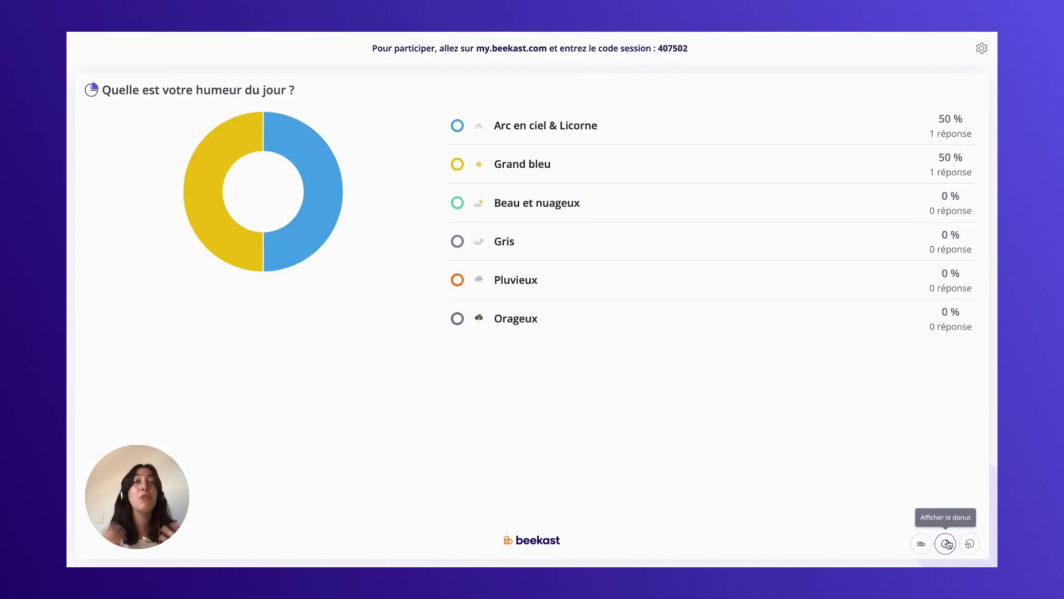
click(969, 544)
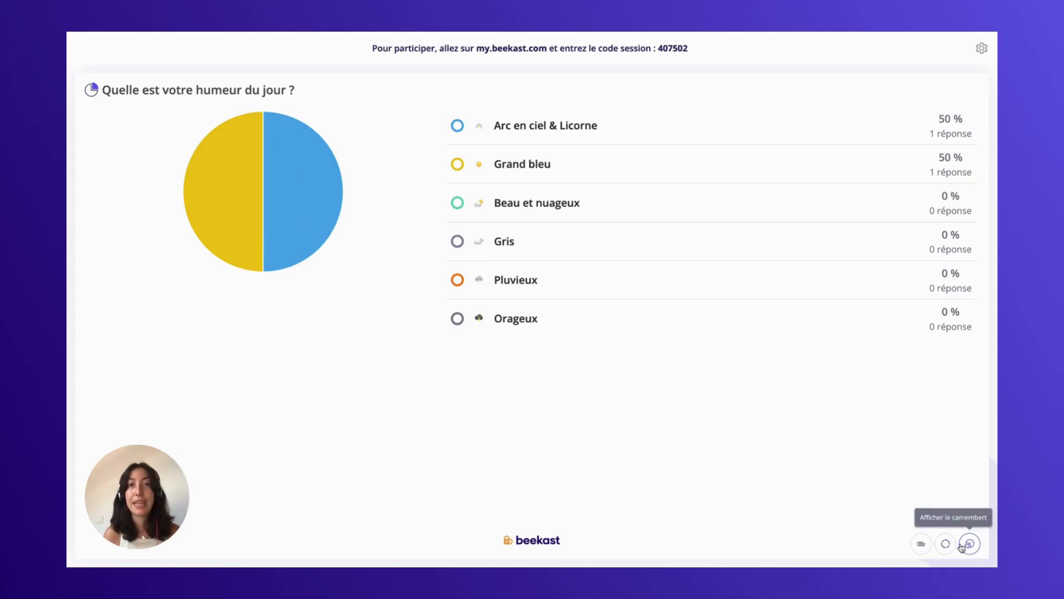
click(927, 548)
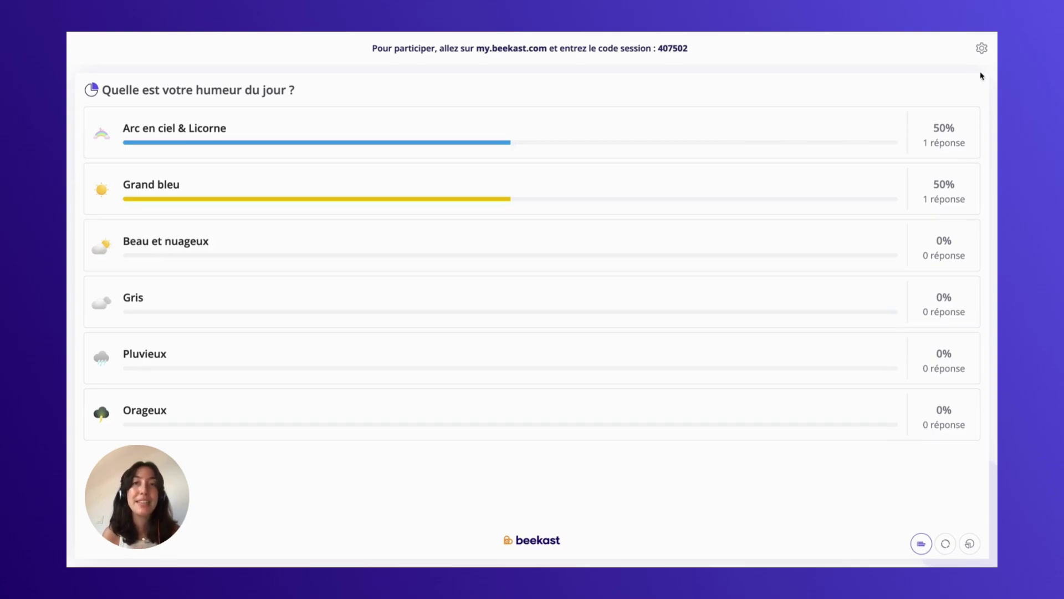
Set the projection screen's zoom level to 149% and view the enlarged mood poll results.
mouse_move(981, 50)
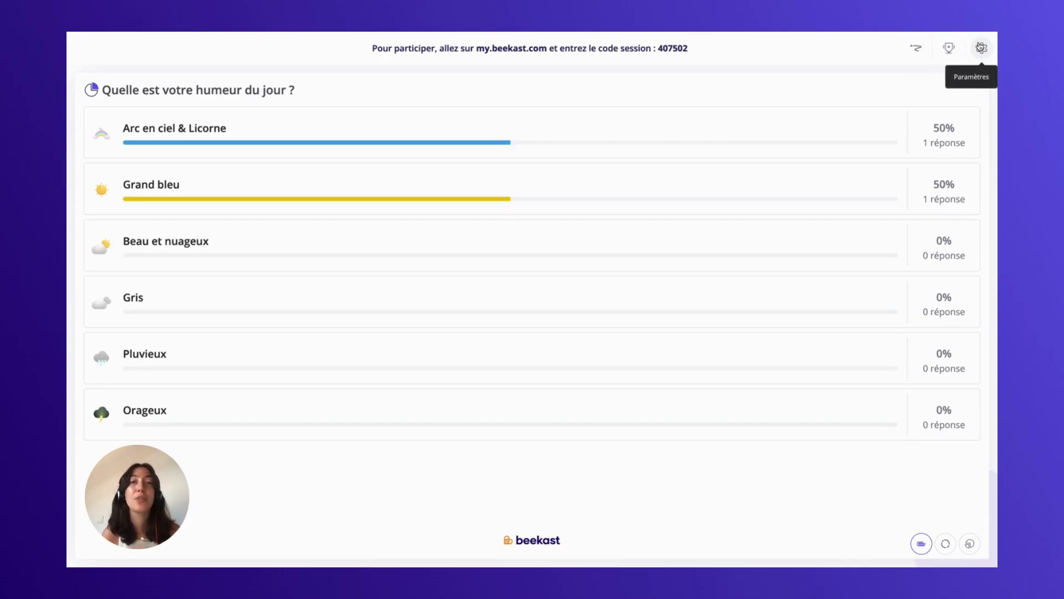
click(981, 49)
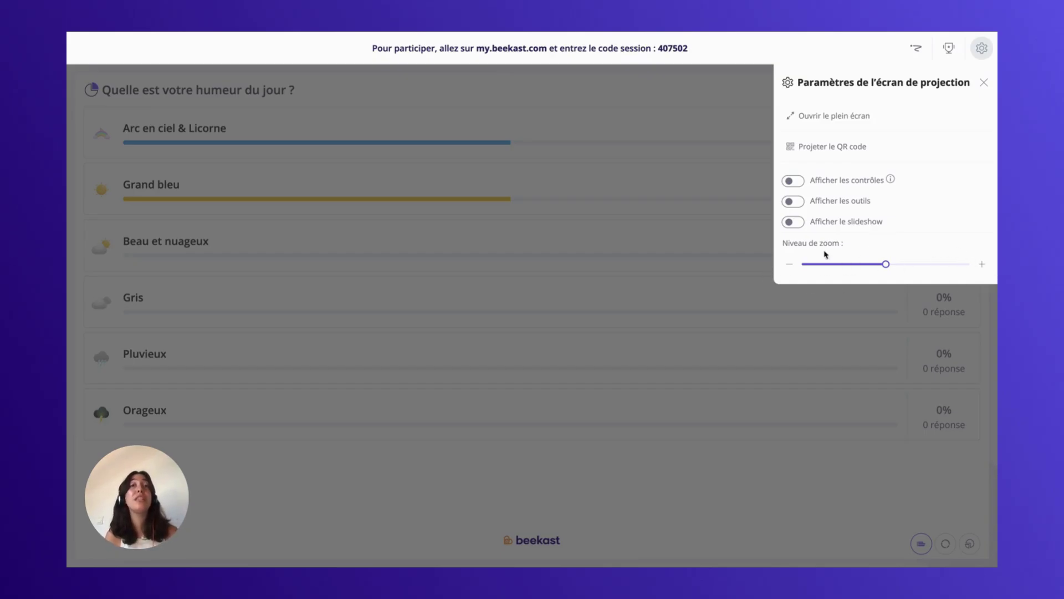
click(790, 265)
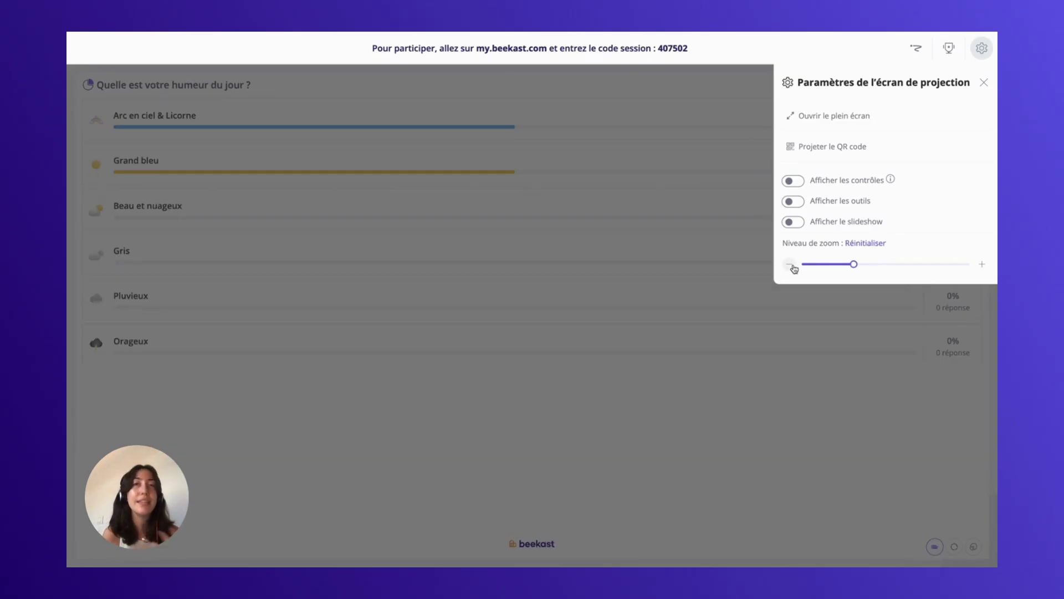
click(983, 266)
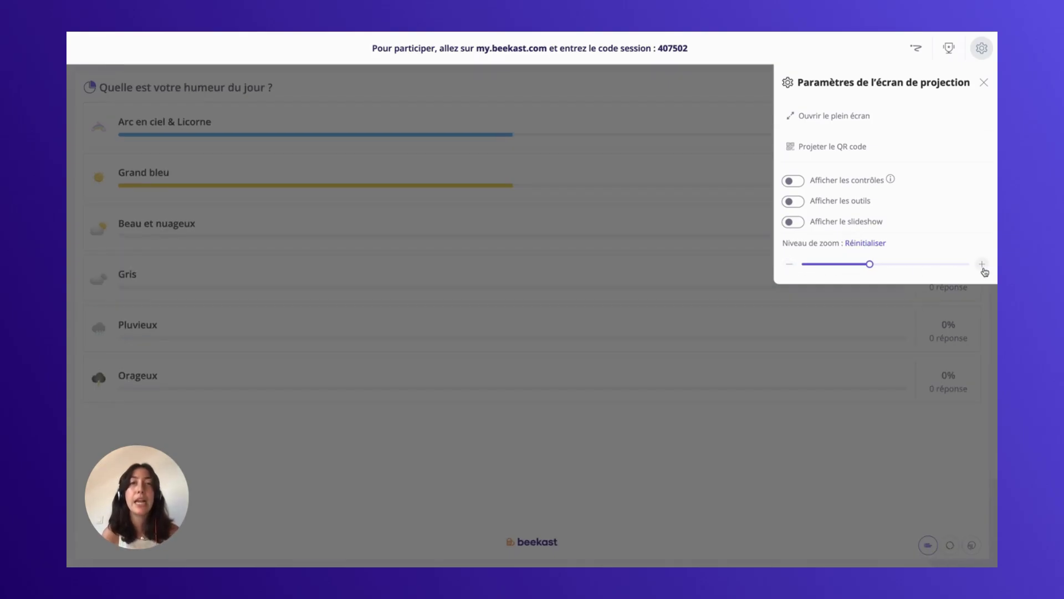
click(983, 266)
click(983, 266)
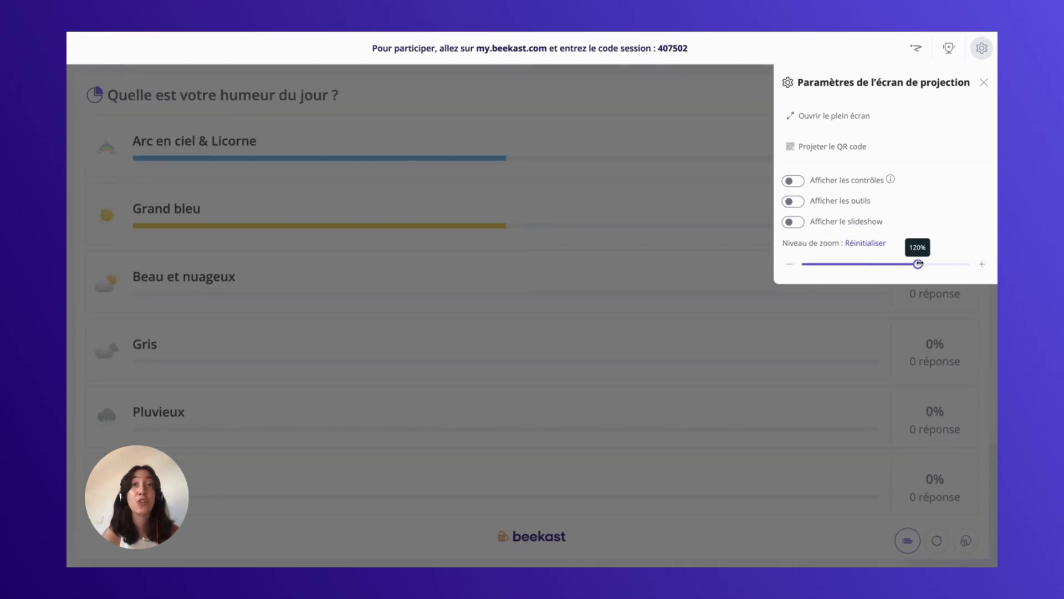
drag(917, 263, 964, 264)
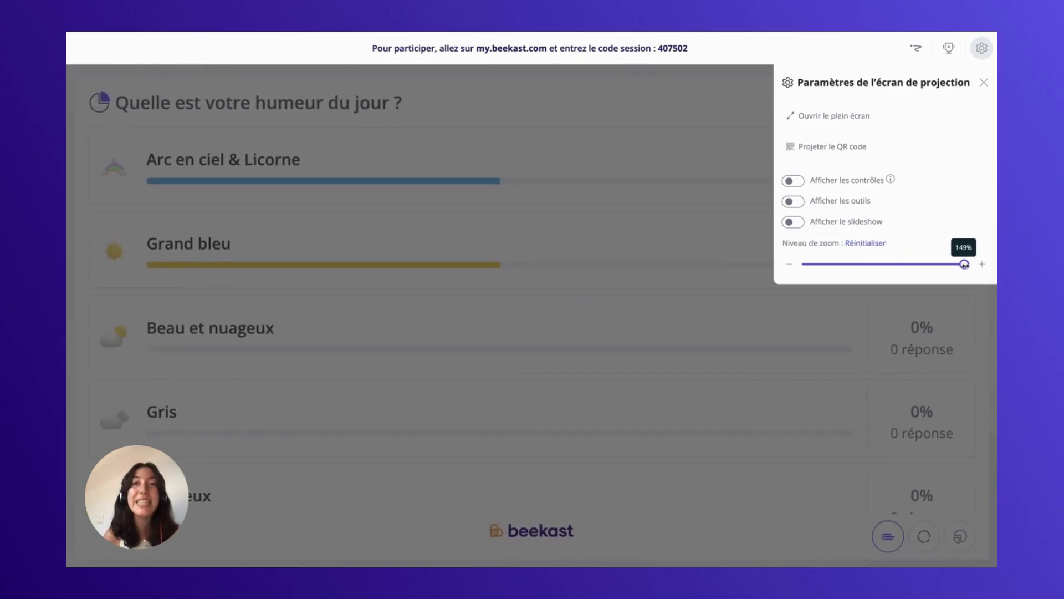
click(780, 312)
scroll(779, 309, down, 2)
scroll(779, 309, up, 3)
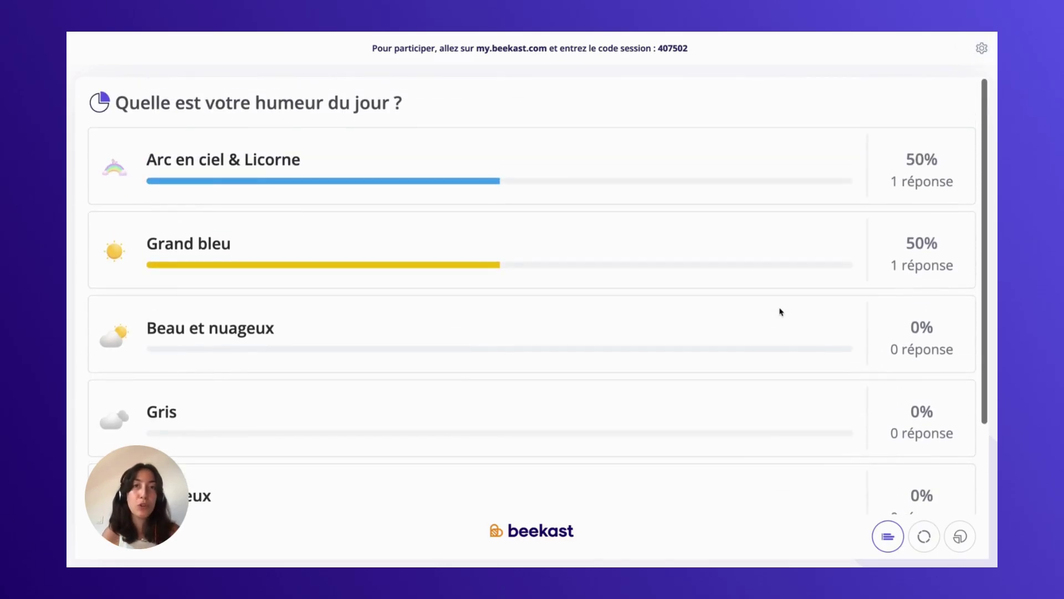
Reset the projection screen's zoom level and close its settings.
click(982, 49)
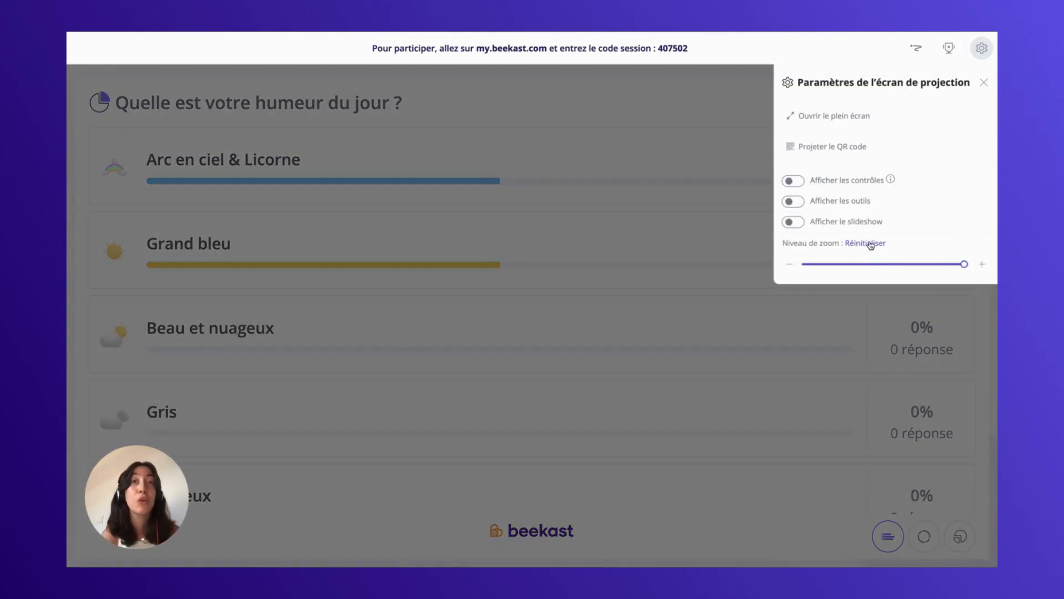
click(801, 521)
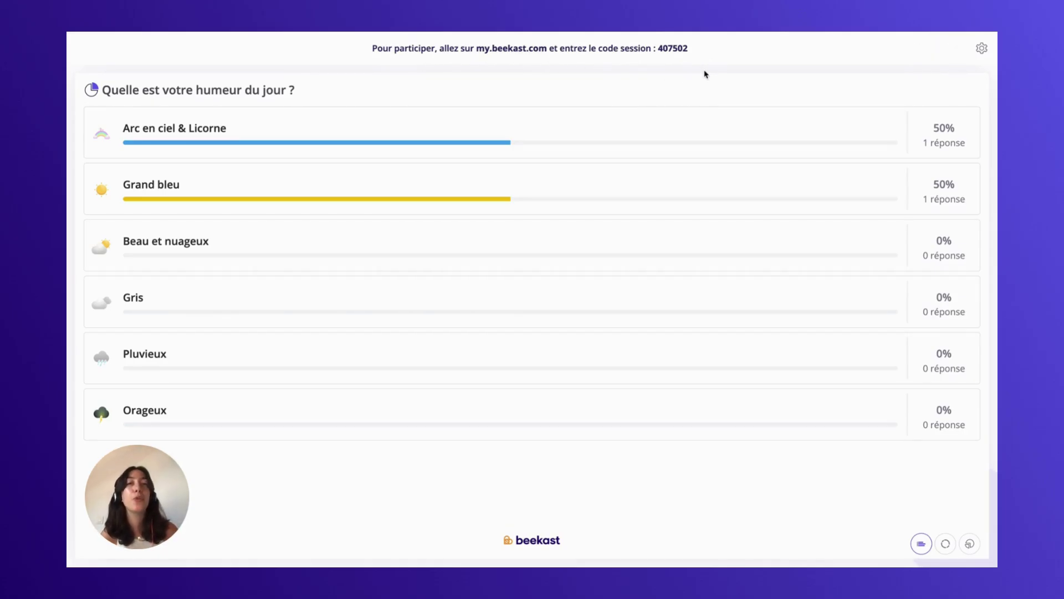
Project the session's QR code from the projection screen settings.
click(984, 48)
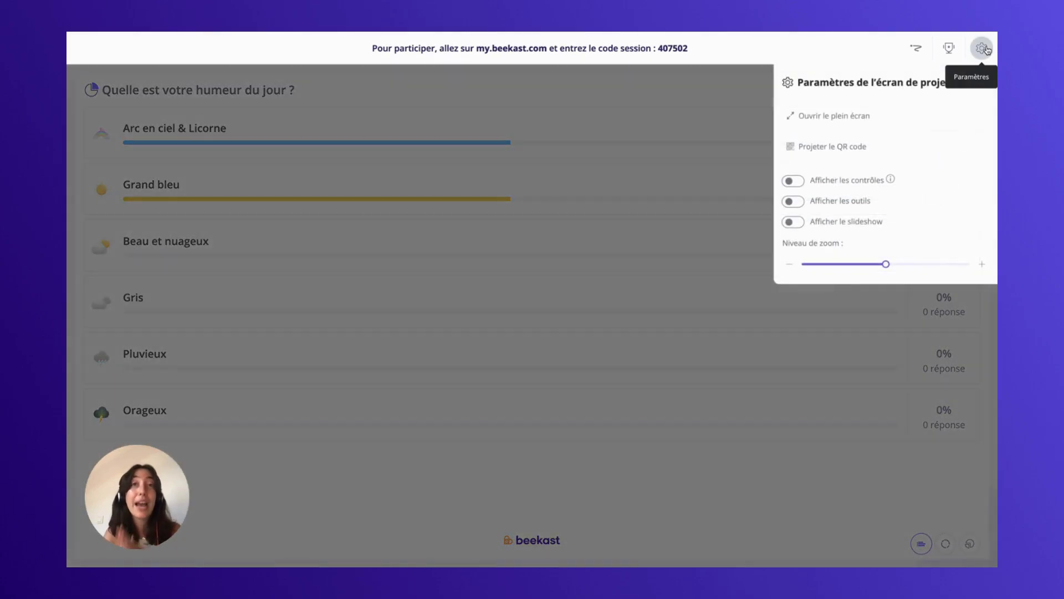
click(866, 150)
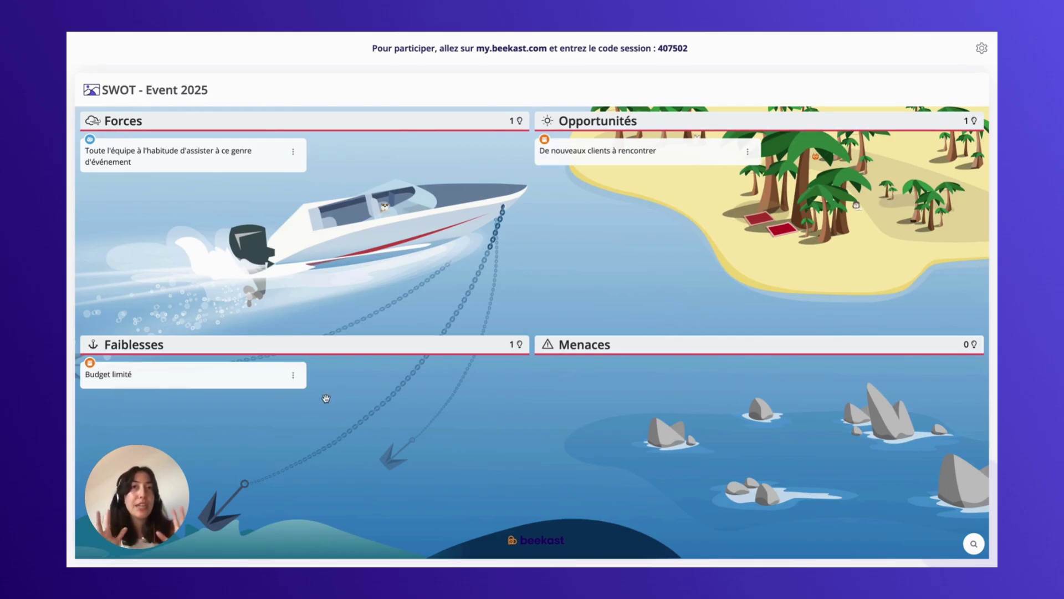
Set the projection zoom to 138% on the SWOT - Event 2025 slide, reset it and close the settings.
mouse_move(605, 148)
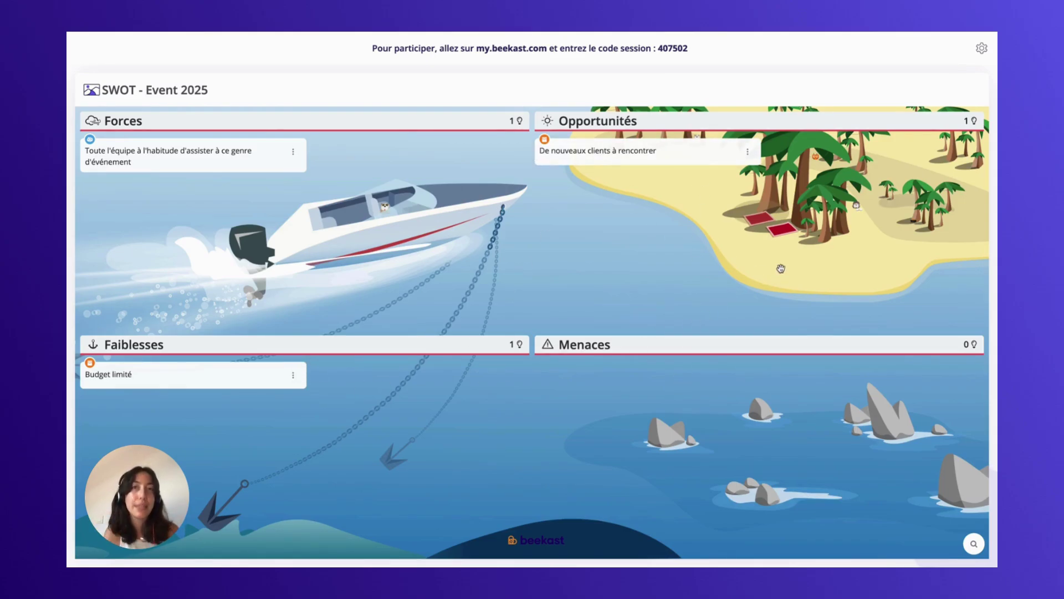
click(982, 48)
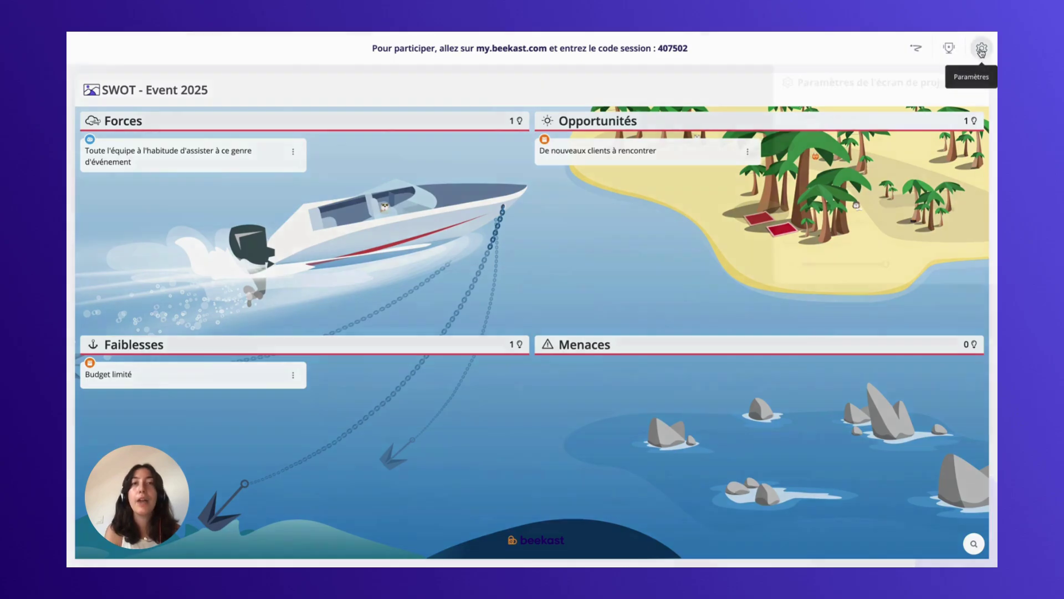
drag(886, 264, 947, 265)
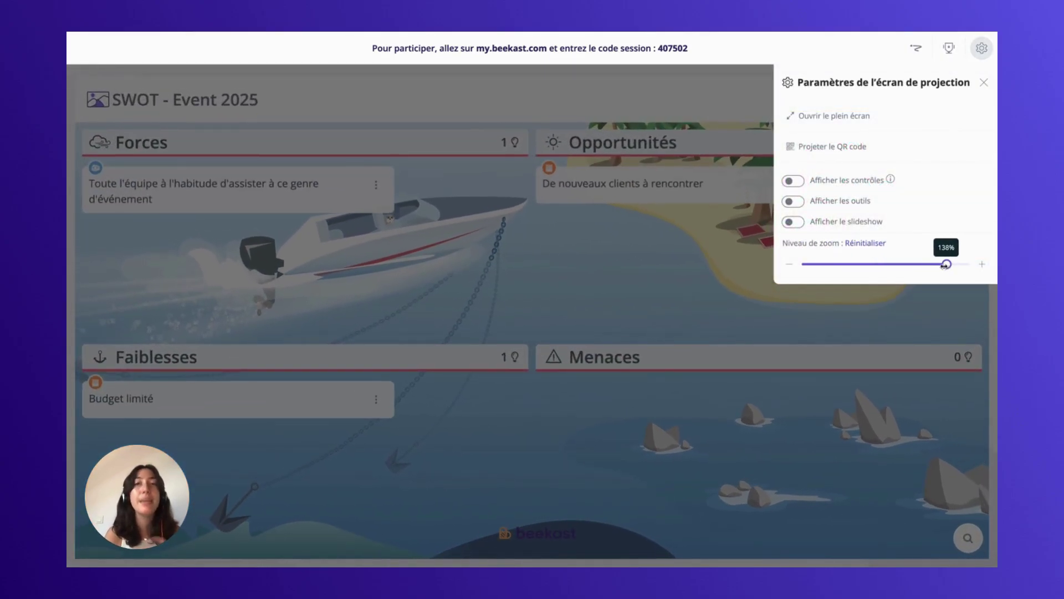
click(879, 244)
click(839, 323)
Zoom in on the SWOT board itself to examine its areas, and restore the full board view.
click(967, 546)
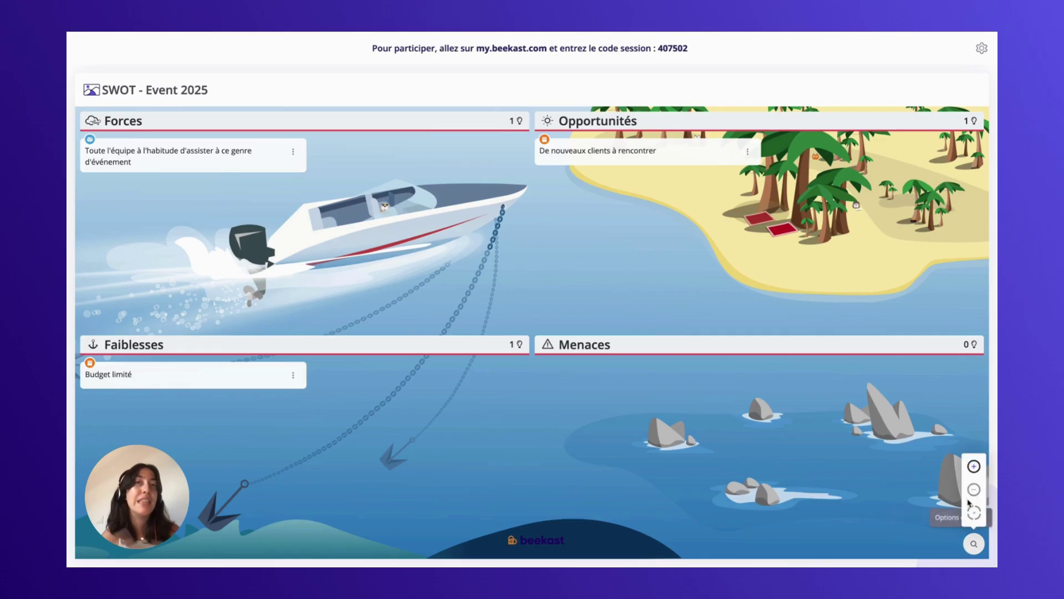
click(974, 466)
scroll(753, 339, down, 3)
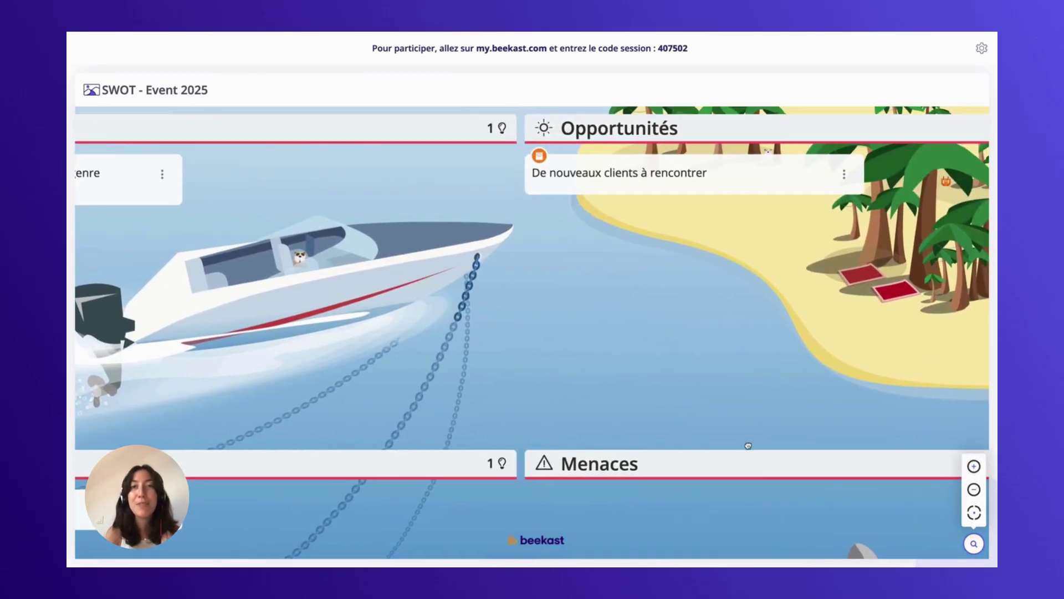
scroll(820, 371, up, 4)
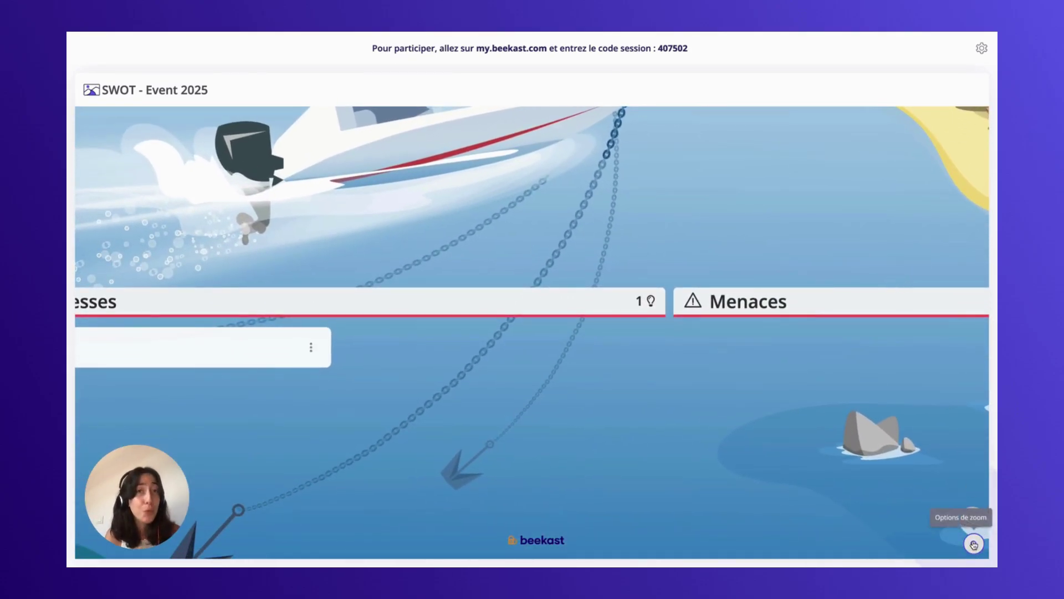
click(972, 545)
click(973, 513)
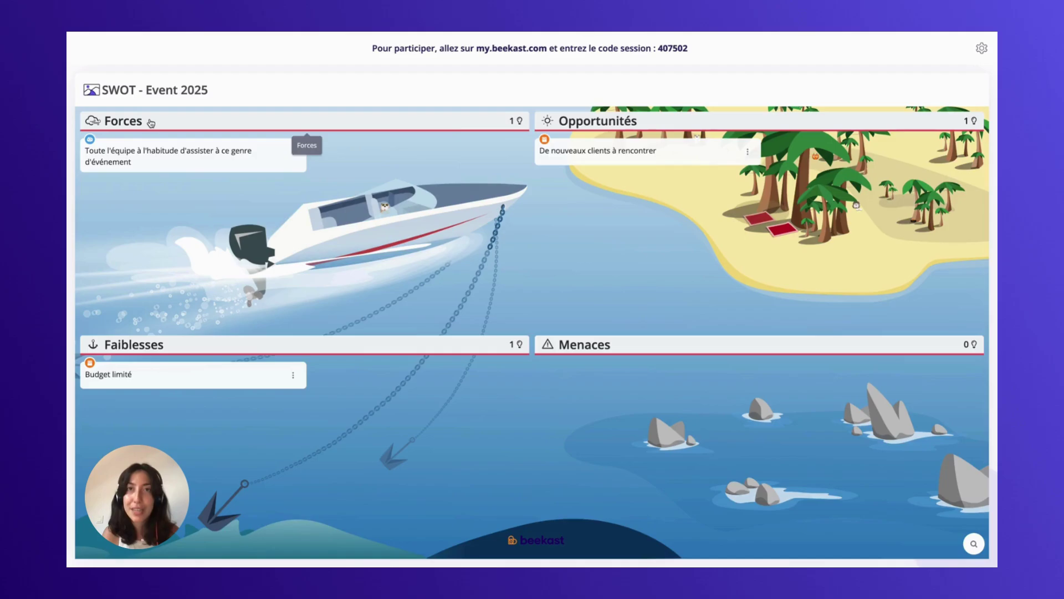
Focus the SWOT board on the Forces category and return to the full board view.
click(150, 123)
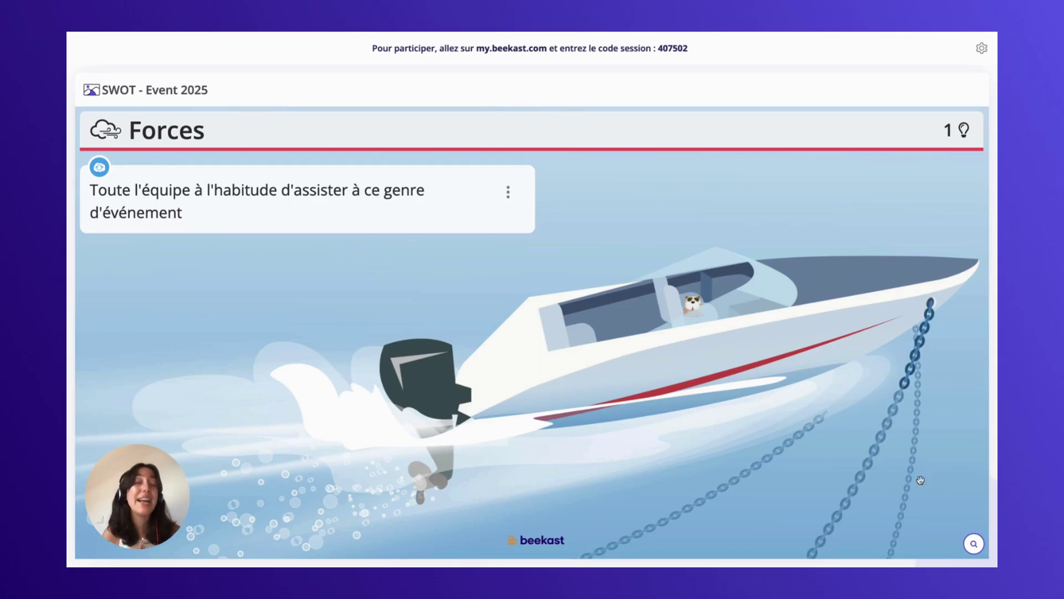
click(974, 544)
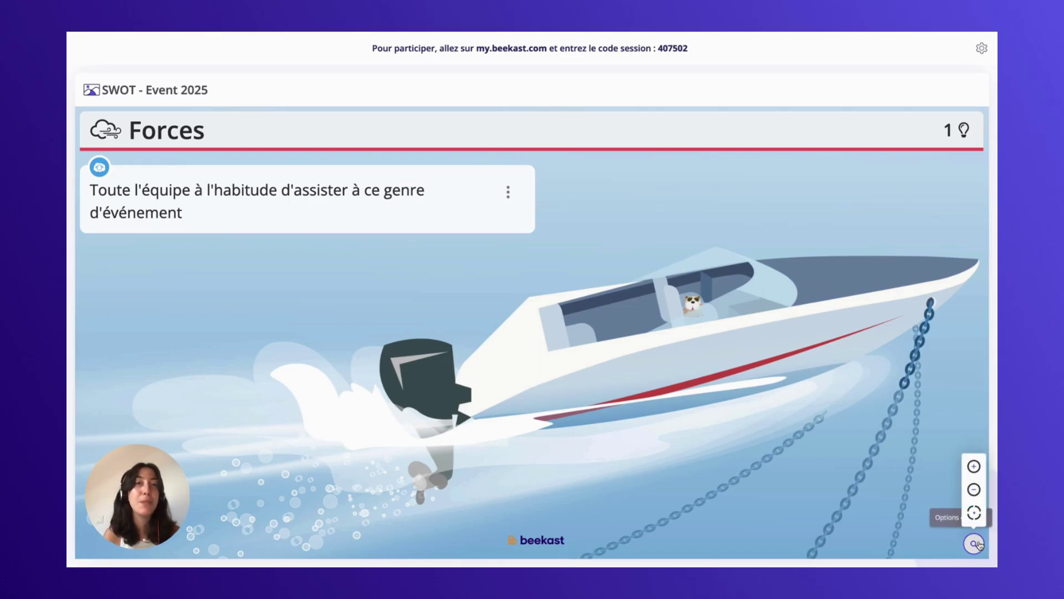
click(975, 513)
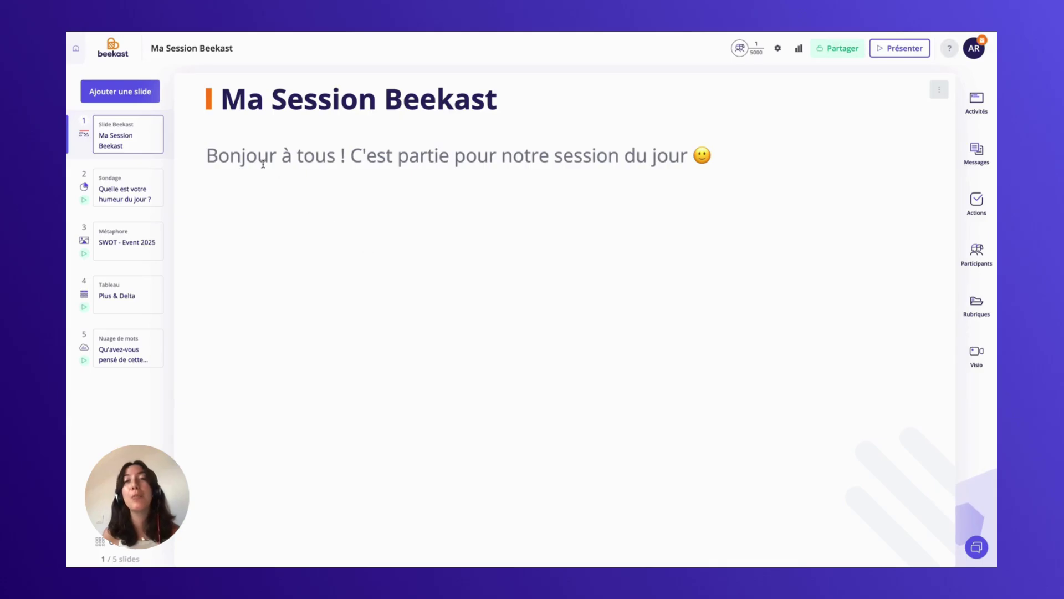
Add an Intégration slide after the first slide of Ma Session Beekast.
click(120, 91)
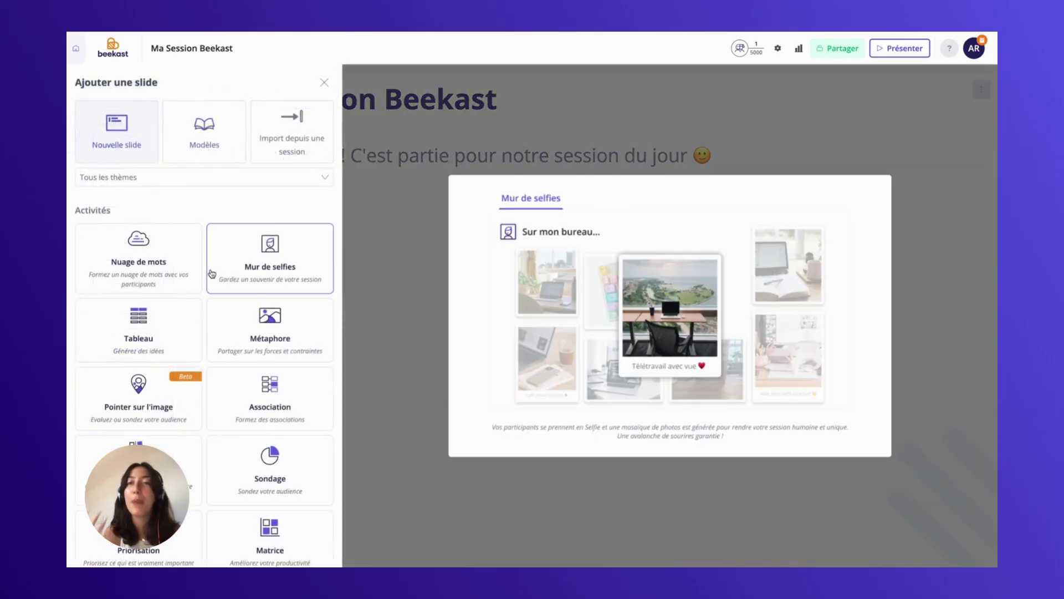
scroll(212, 266, down, 3)
scroll(212, 266, down, 4)
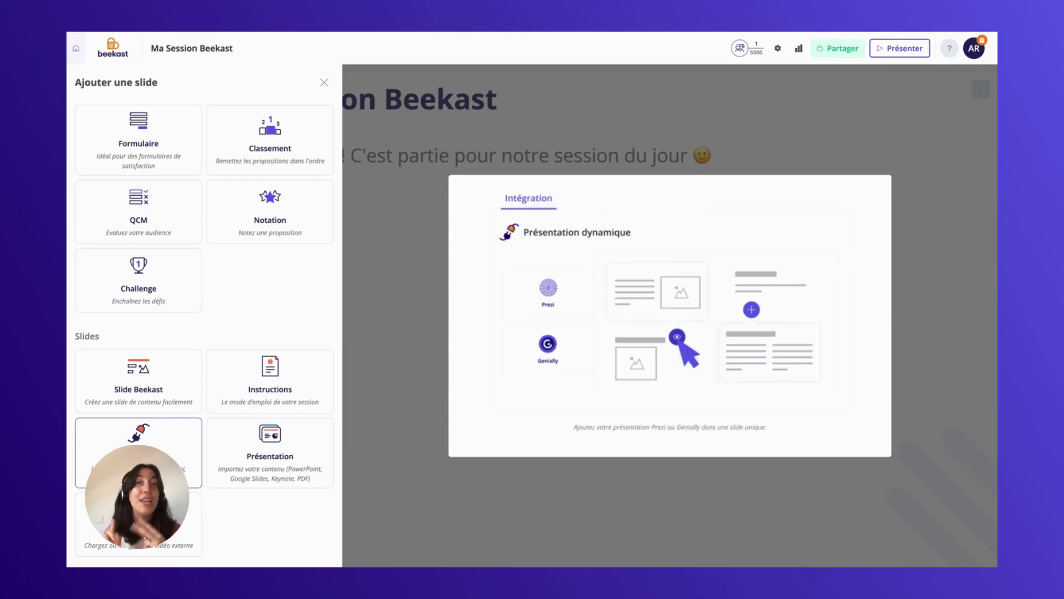
click(138, 438)
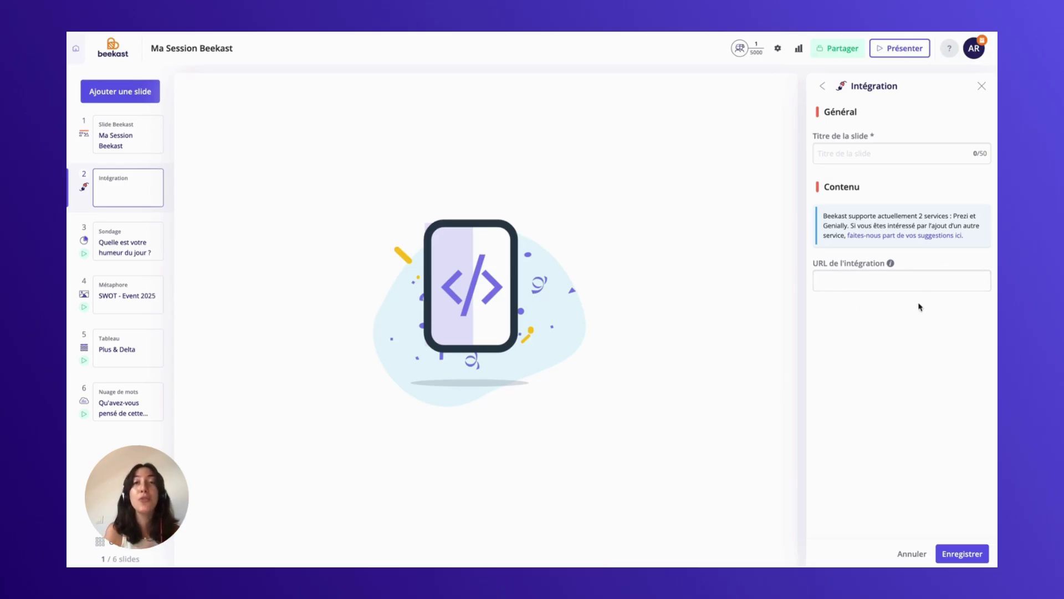
Paste the copied Prezi presentation link as the integration URL, title the slide "Prezi" and save it.
click(890, 280)
key(ctrl+v)
click(837, 155)
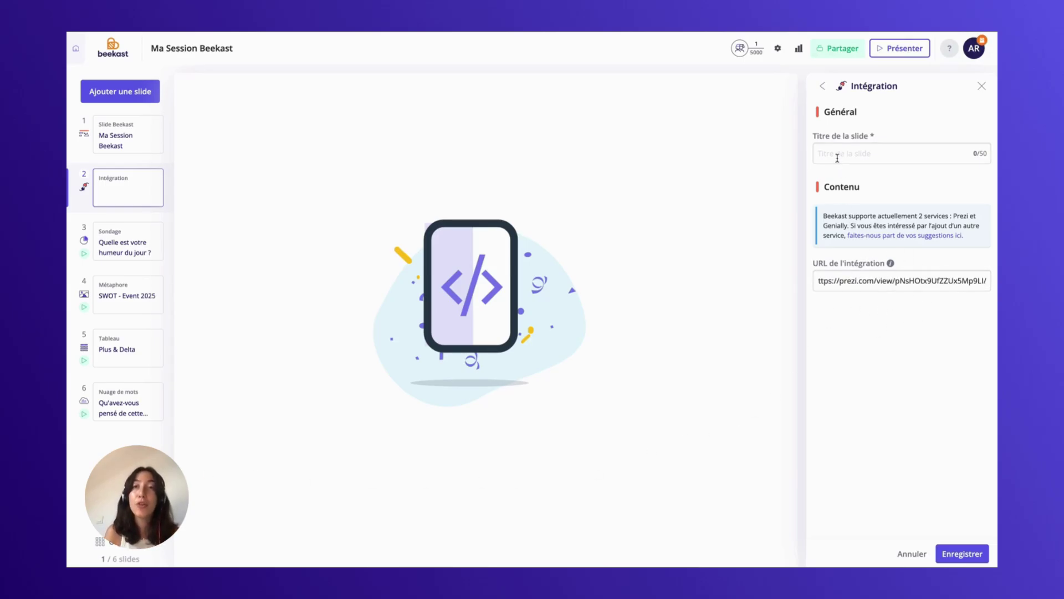
text(Prezi)
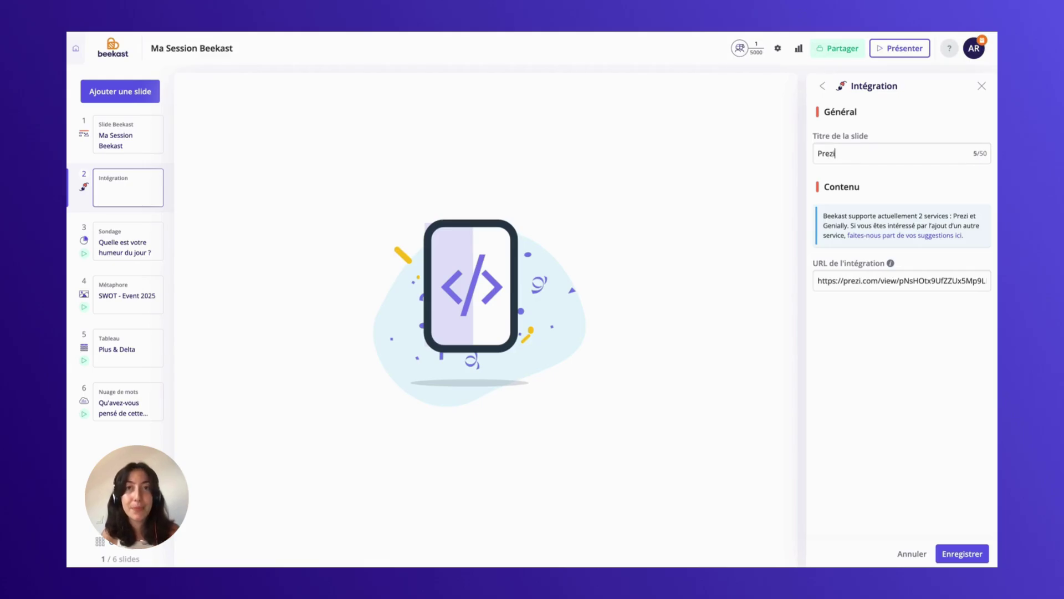
click(962, 553)
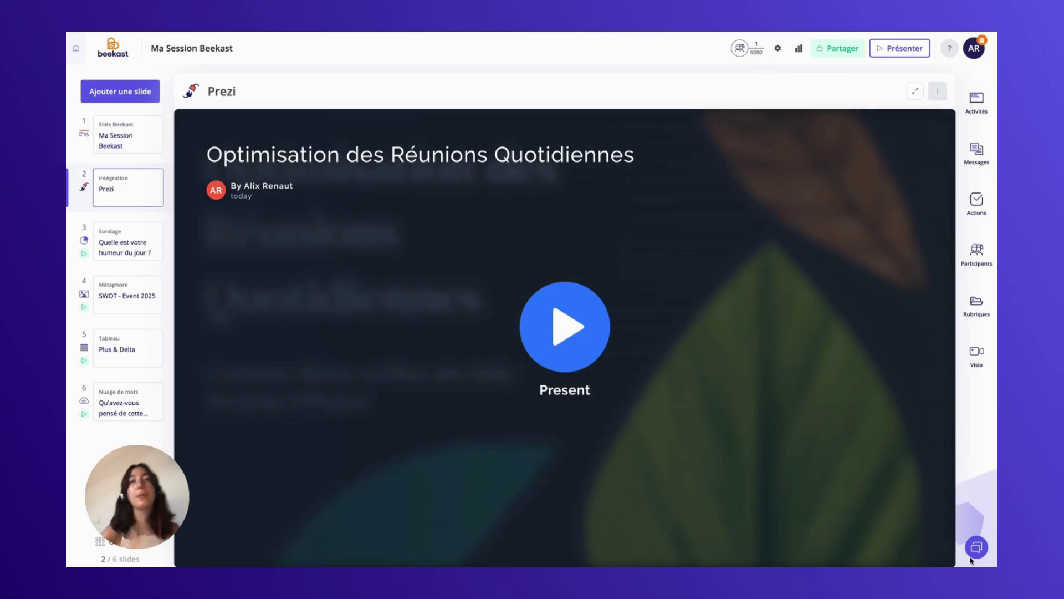
Start the embedded Prezi presentation and advance to its introduction page.
click(600, 347)
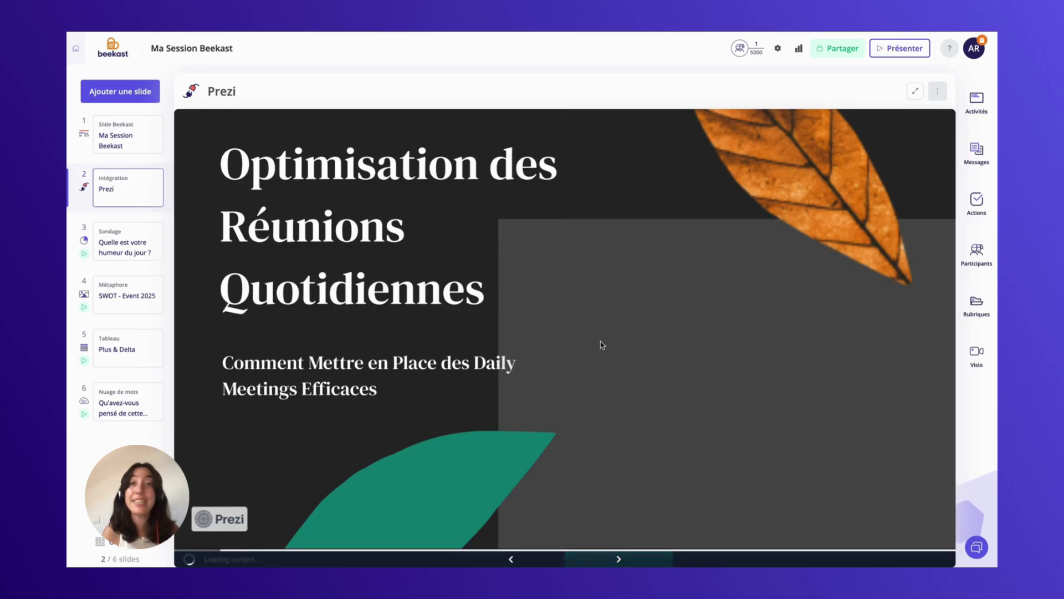
click(601, 344)
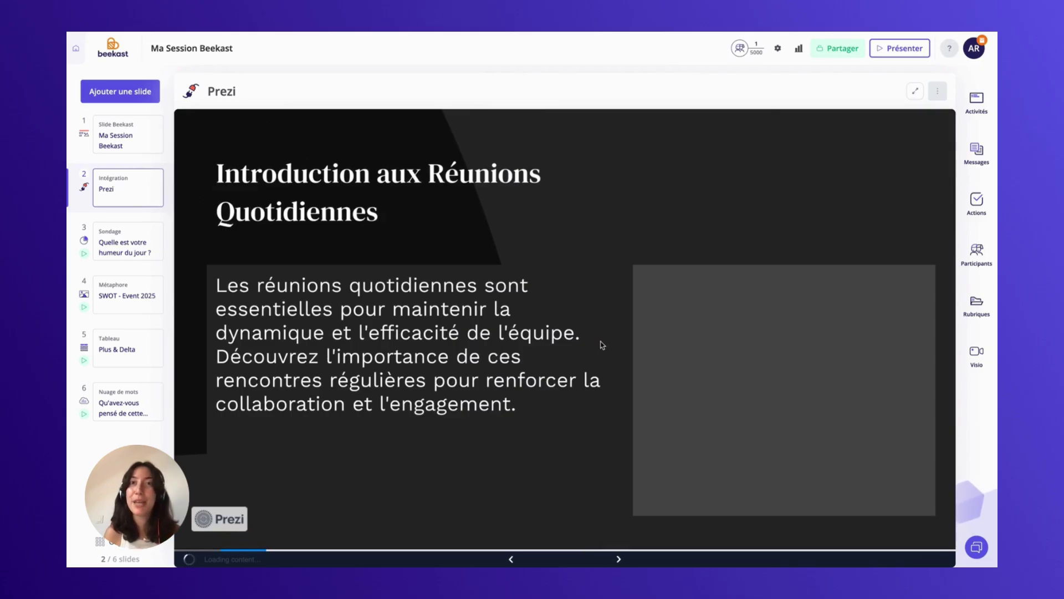
Switch to the Google Meet call, open it in picture-in-picture, and return to the Beekast session.
click(601, 344)
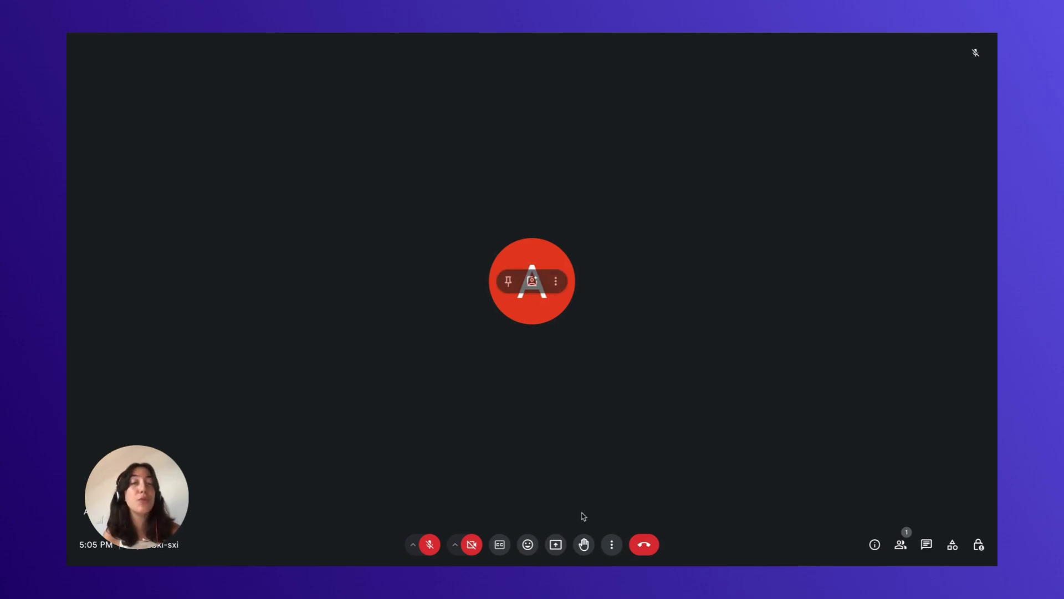
click(612, 545)
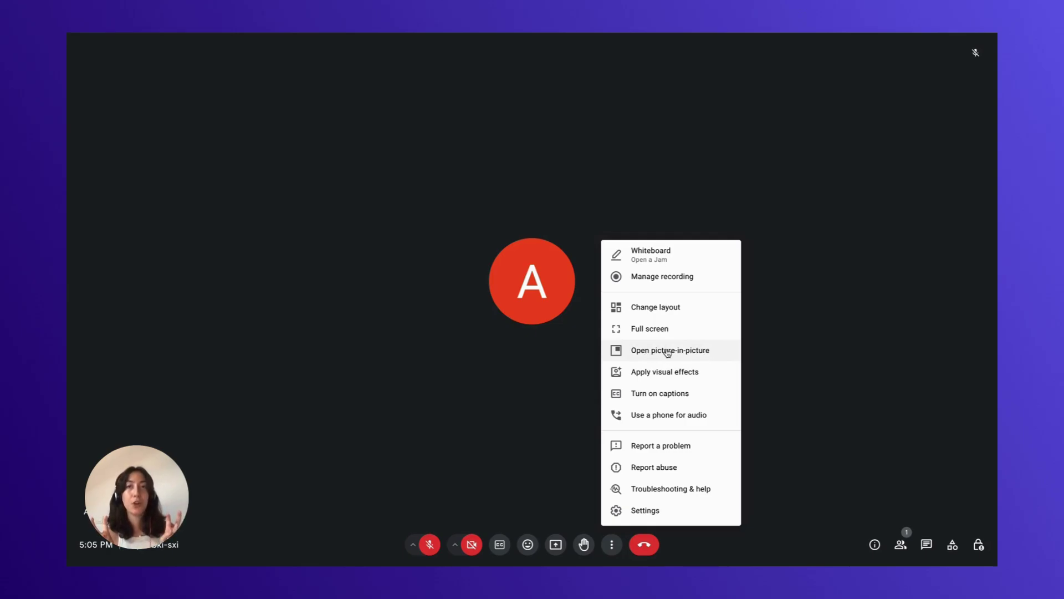
click(665, 351)
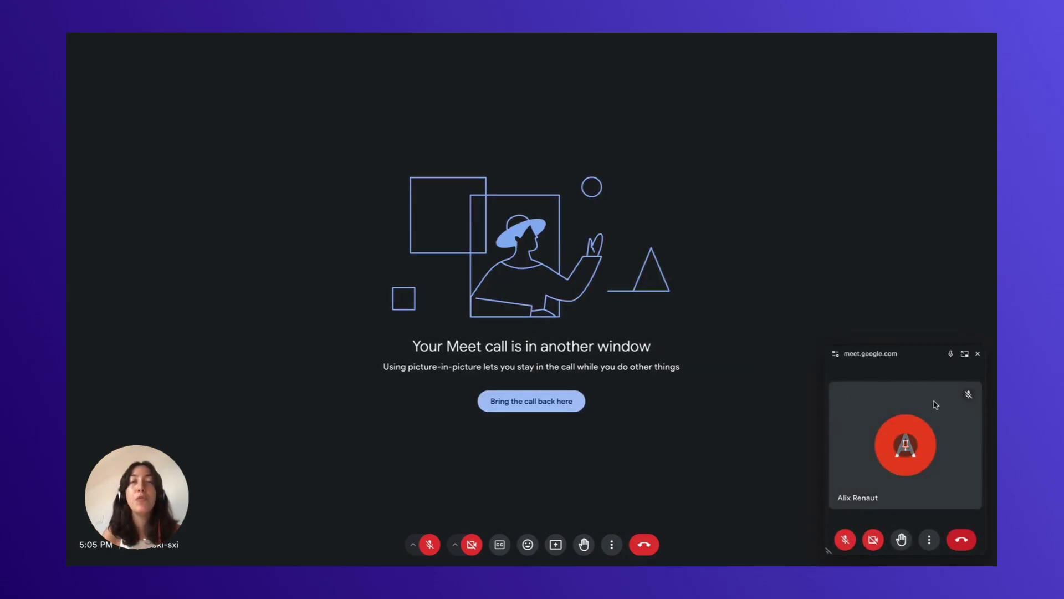
key(ctrl+Tab)
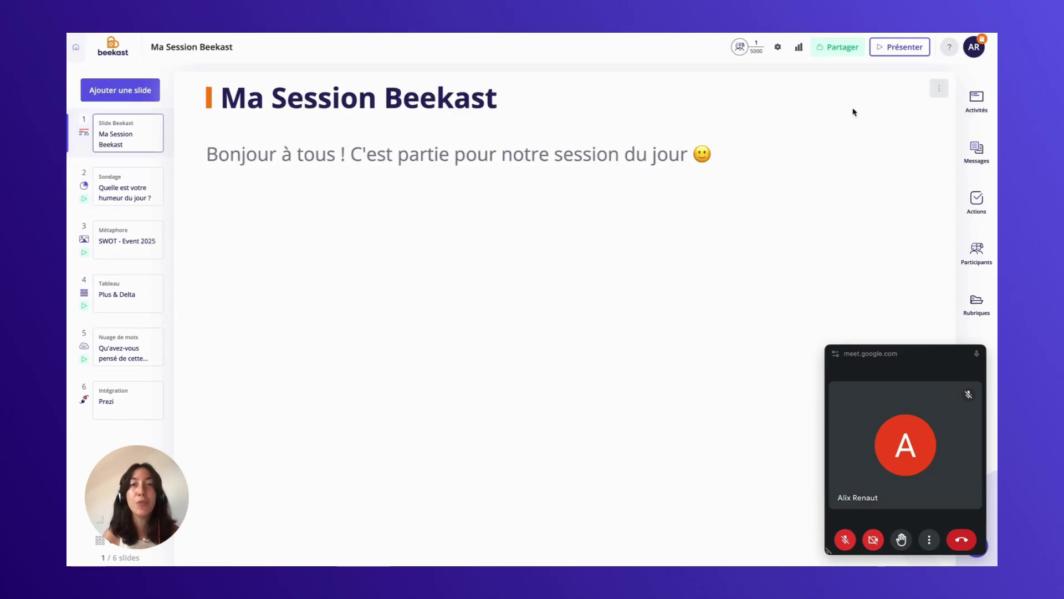
Present Ma Session Beekast on the projection screen, acknowledge the introductory notice and advance three slides.
click(904, 51)
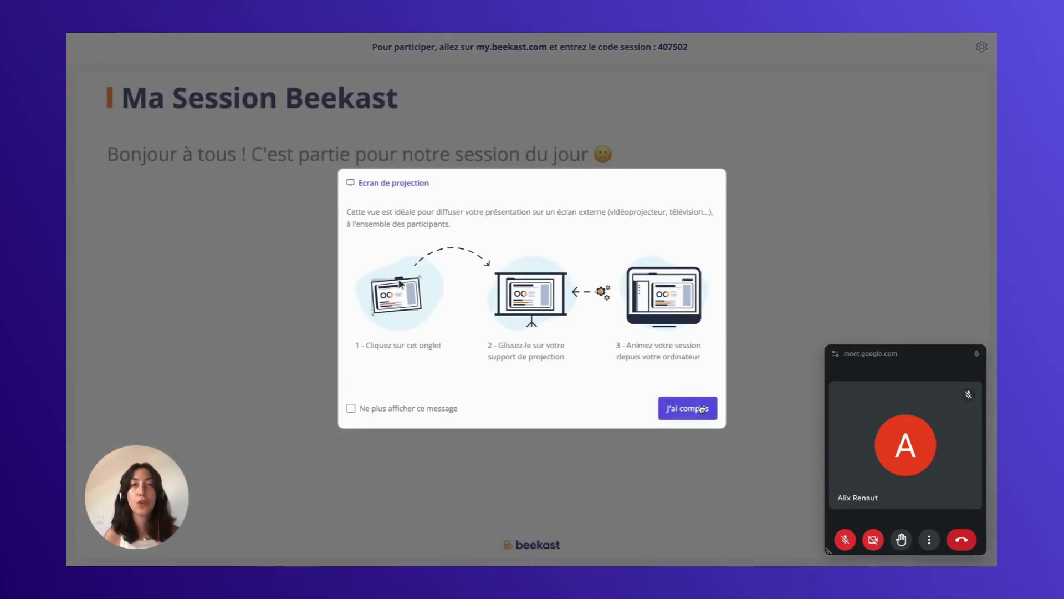
click(702, 410)
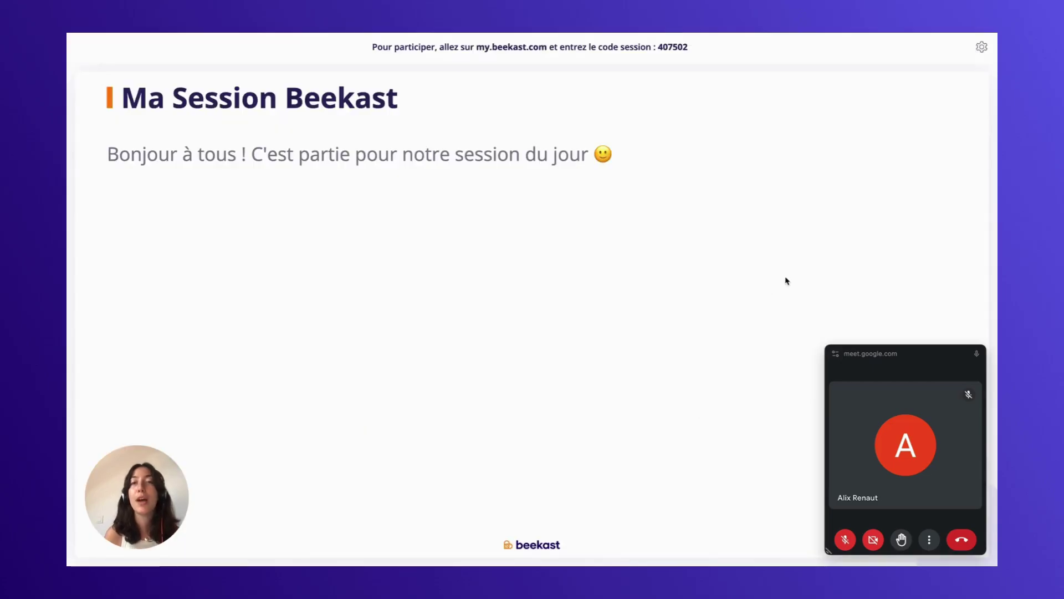
key(Right)
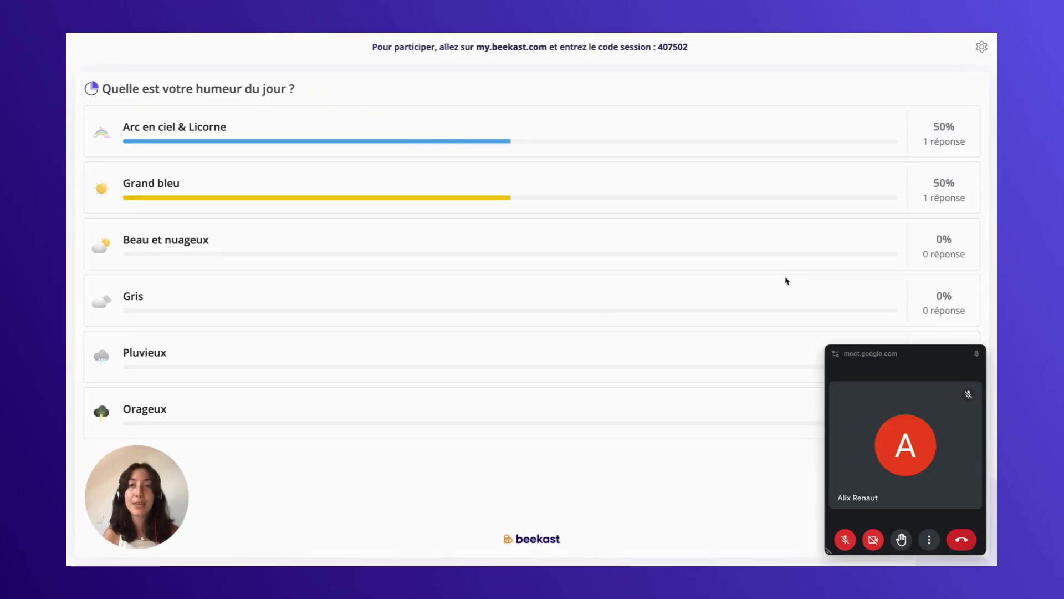
key(Right)
key(Right)
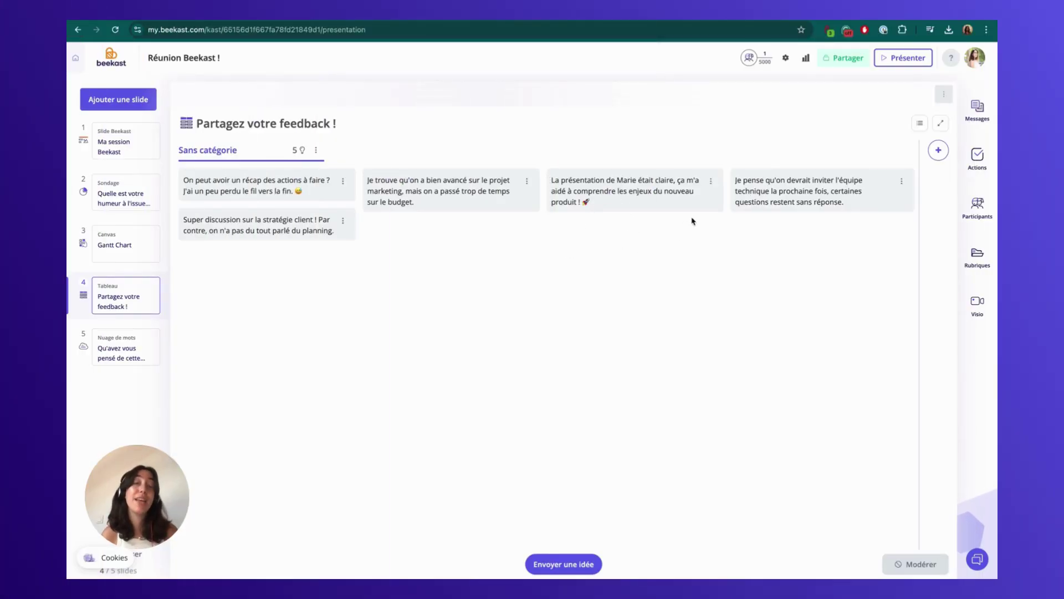
Translate the Réunion Beekast feedback board page into English with the browser's built-in translation.
click(987, 30)
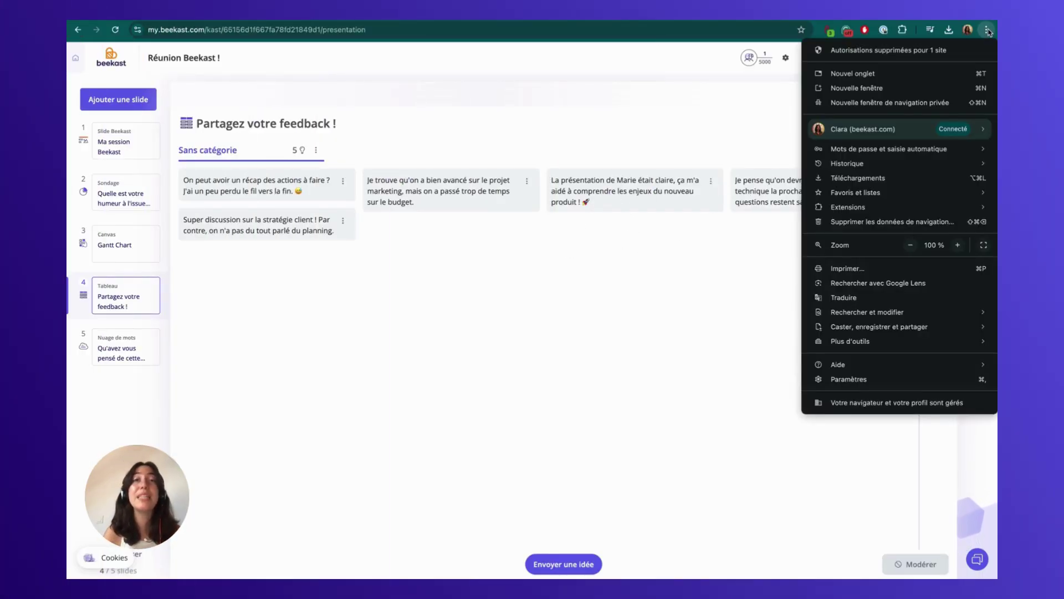
click(843, 299)
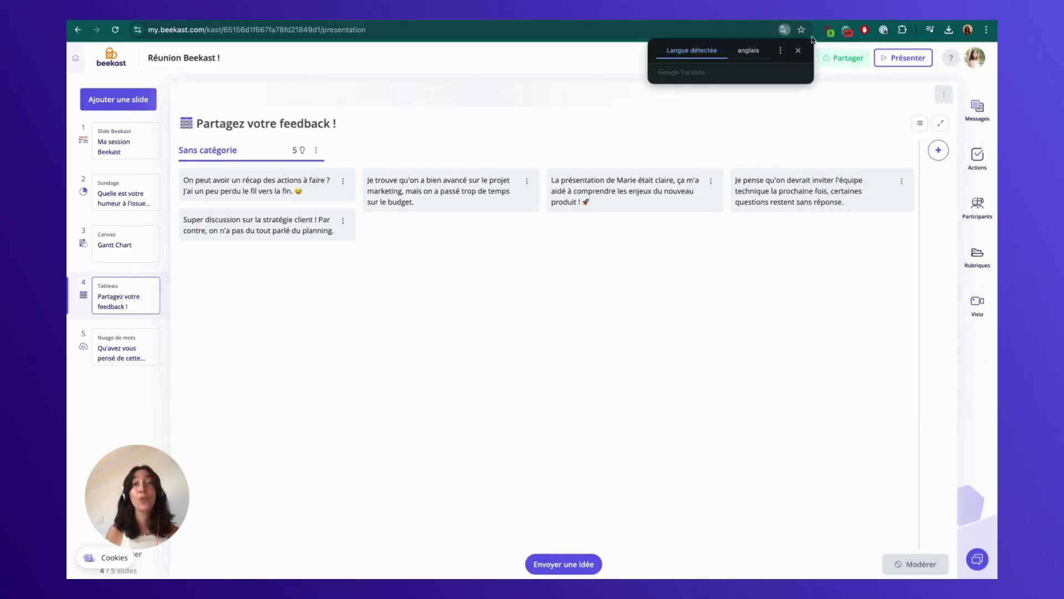
click(748, 50)
click(482, 278)
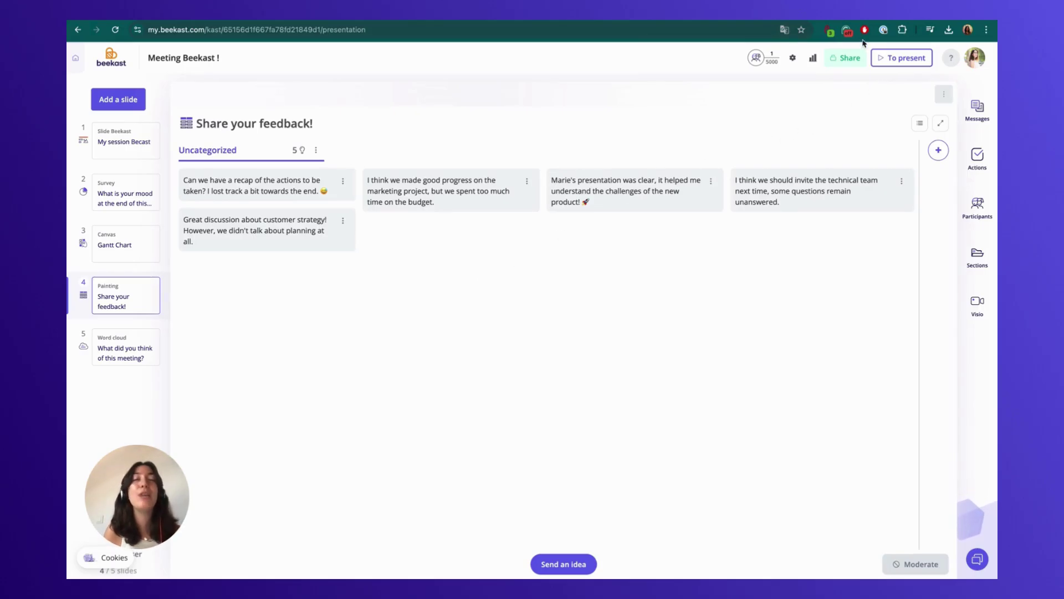
Revert the feedback board page to its detected original language and dismiss the translation options.
click(786, 32)
click(706, 48)
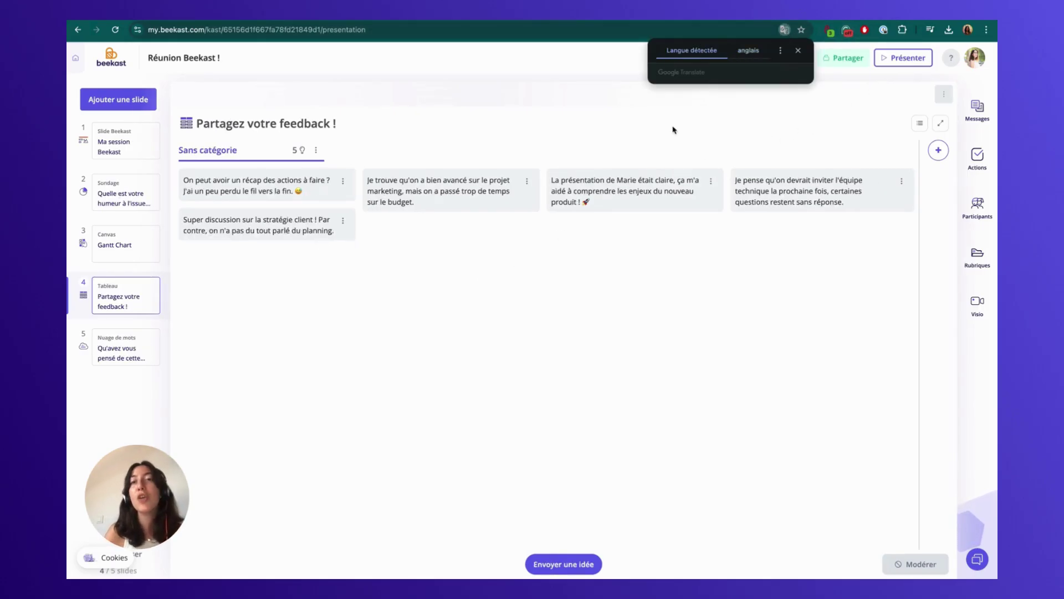
click(668, 134)
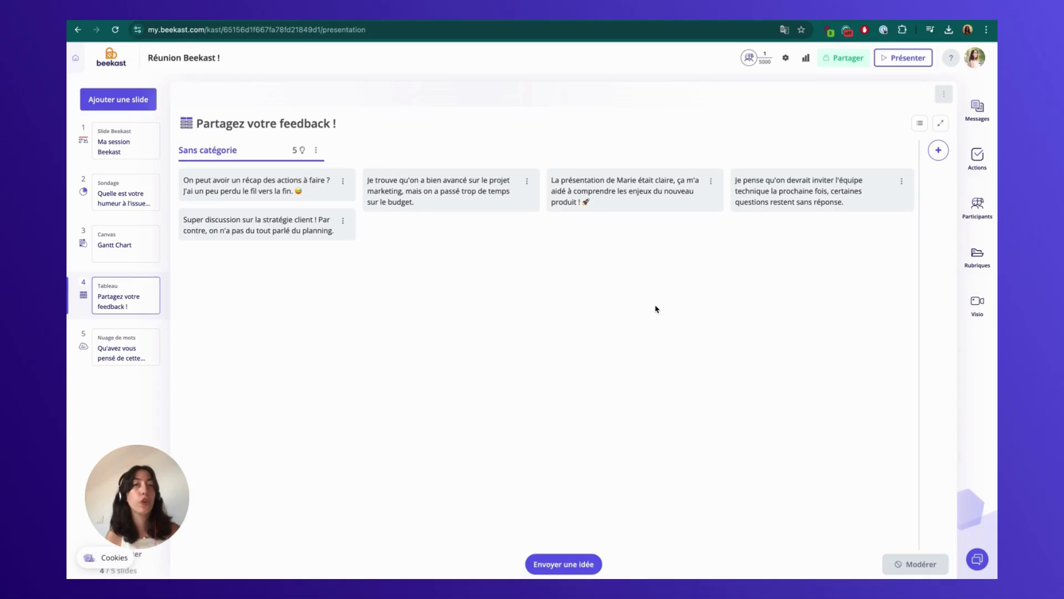
Send the idea "On fait un test !" to the feedback board under Sans catégorie and close the idea form.
click(581, 557)
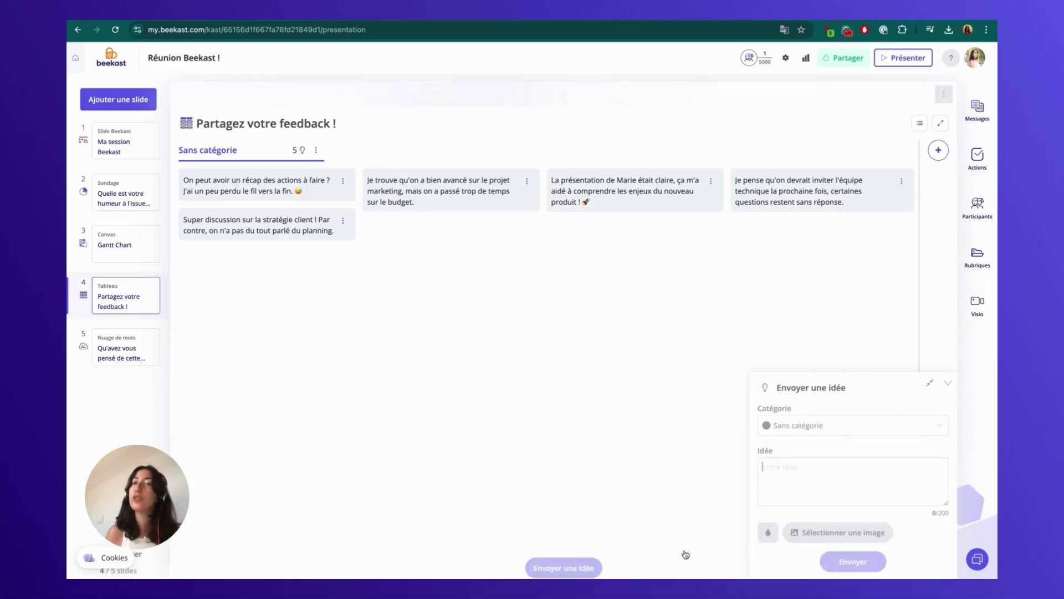
text(On fa)
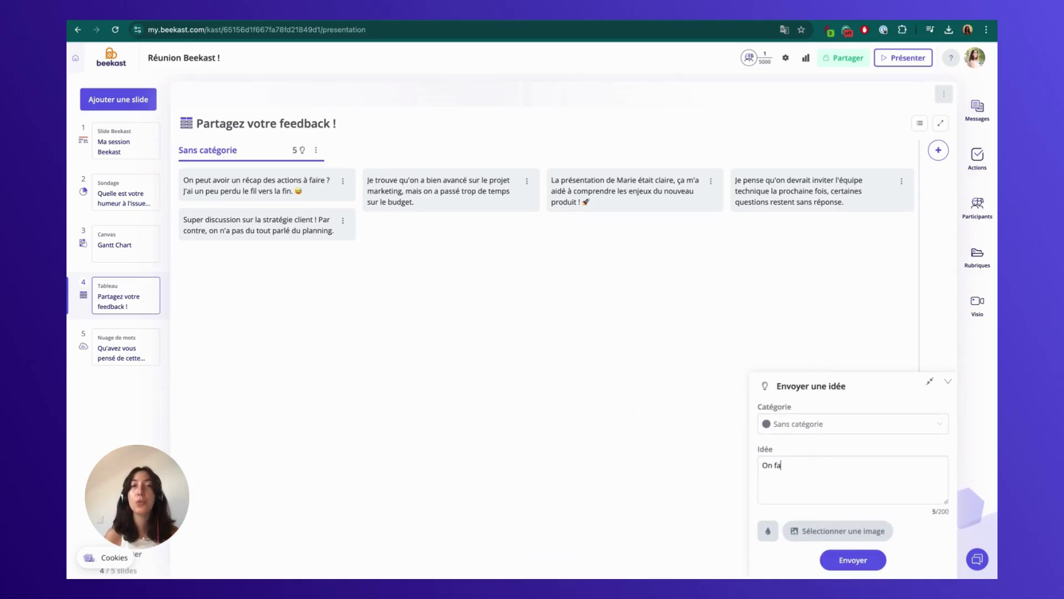
text(it un test)
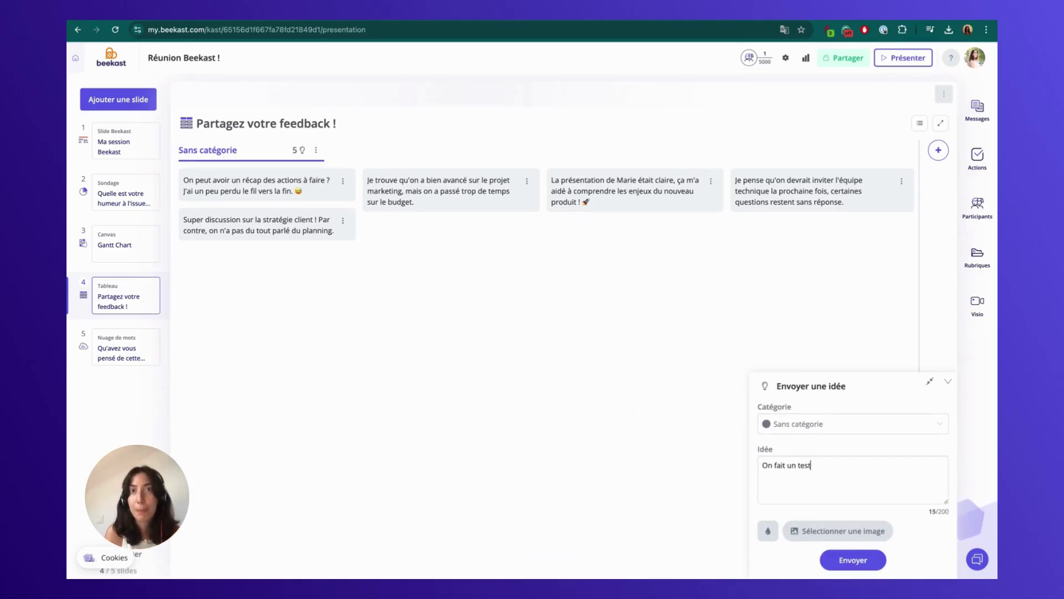
text( !)
click(854, 560)
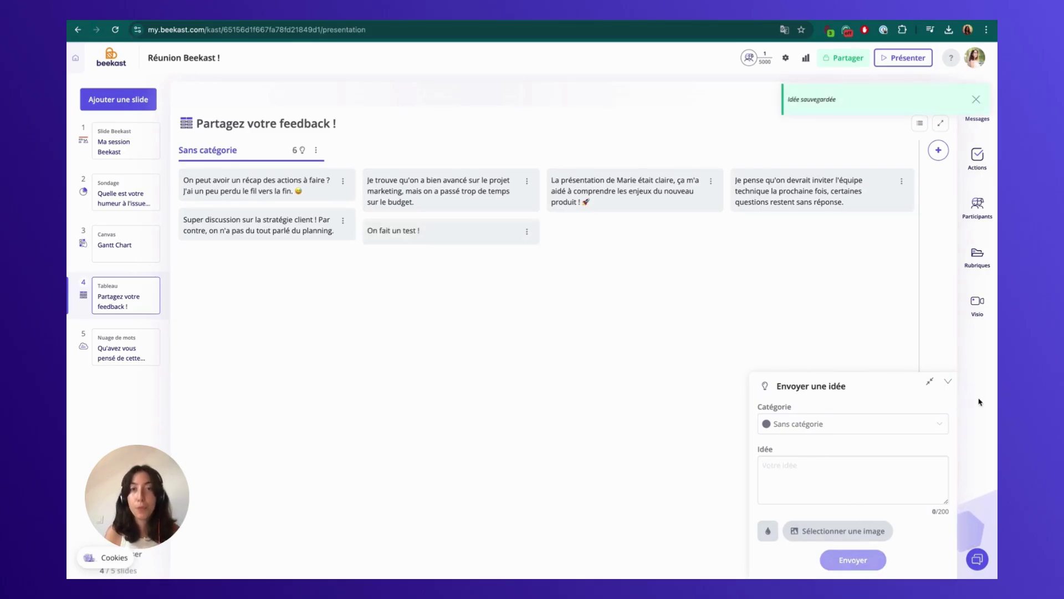
click(948, 381)
Translate the feedback board, including the newly added idea, into English with the browser's translation.
click(986, 30)
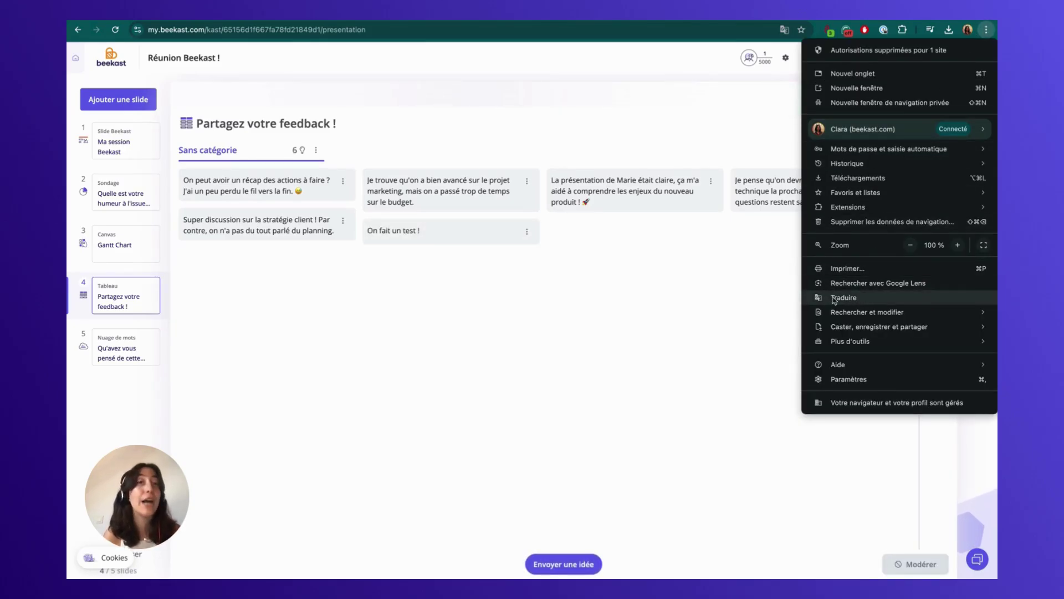
click(865, 298)
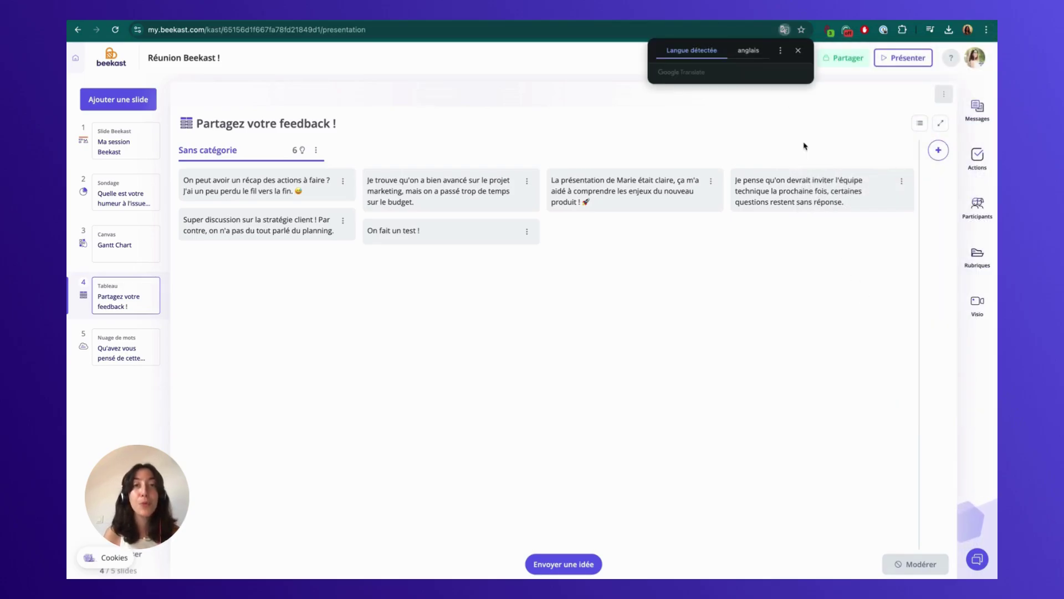
click(748, 51)
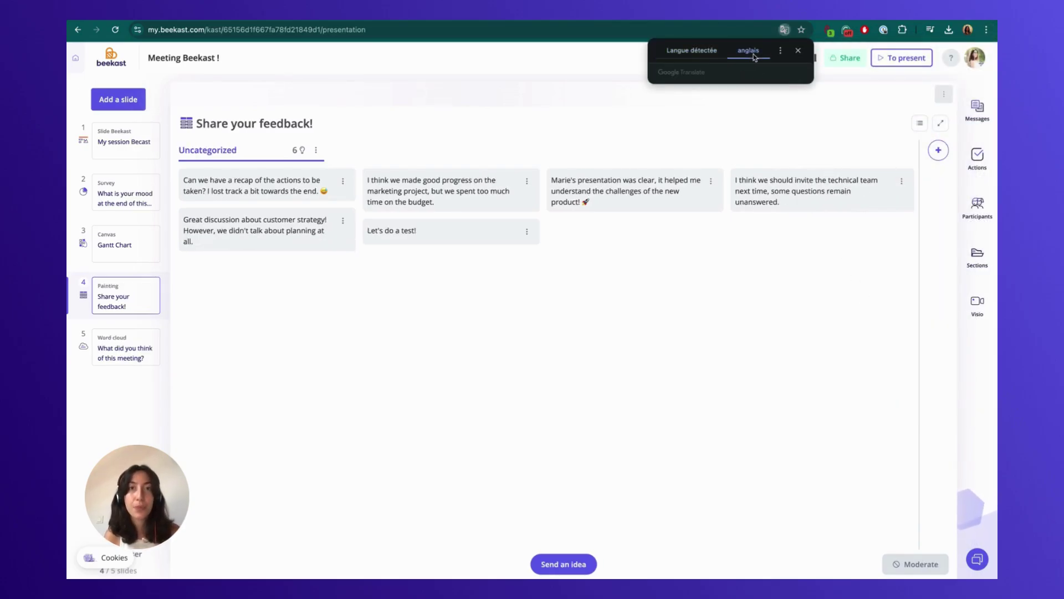
Choose espagnol as another target language and translate the feedback board page into it.
click(781, 51)
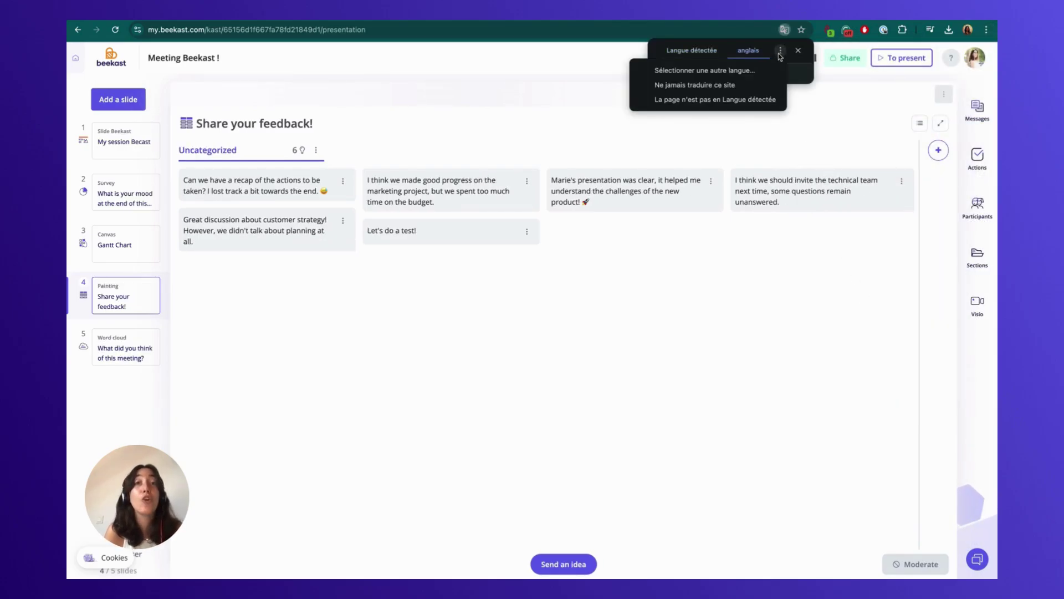
click(764, 71)
click(747, 73)
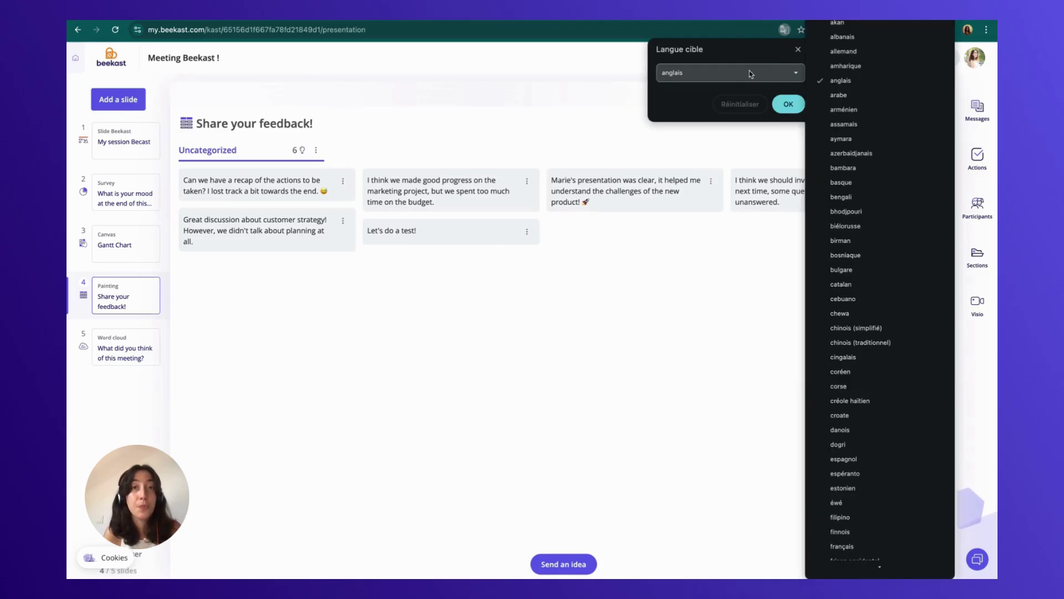
scroll(856, 309, down, 4)
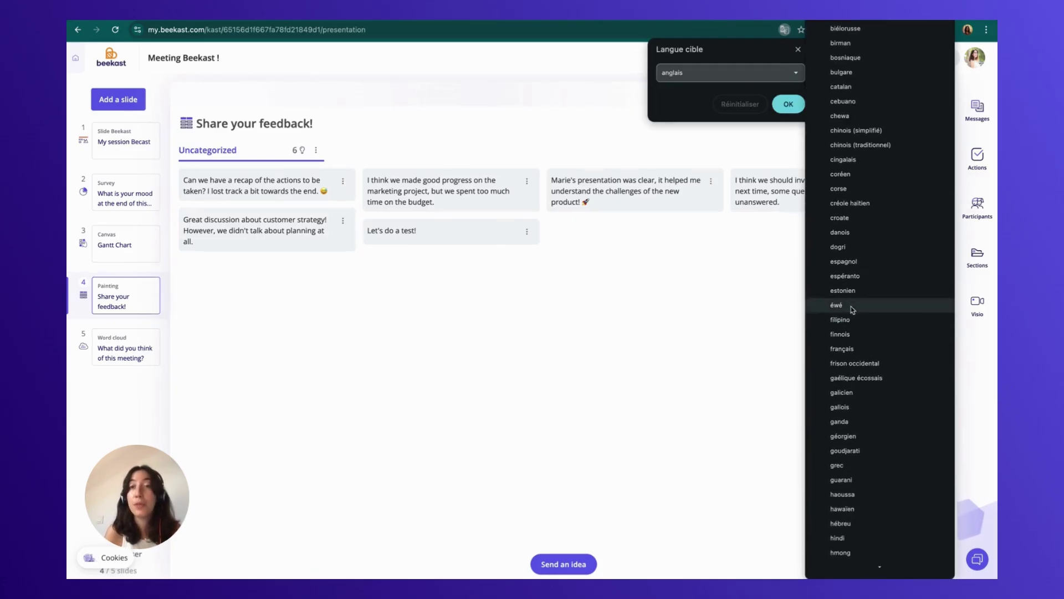
click(846, 261)
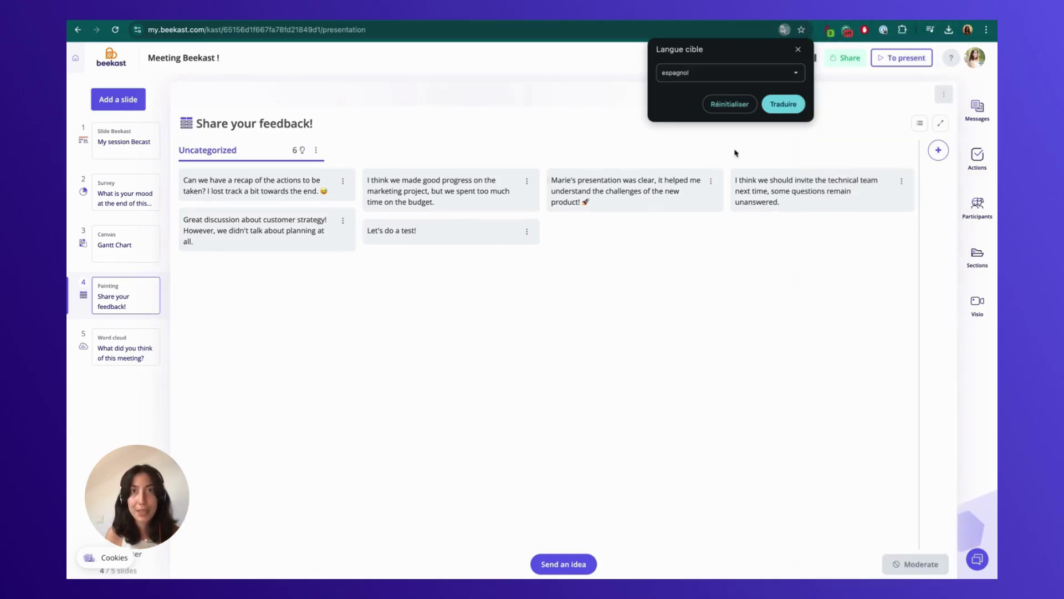
click(784, 107)
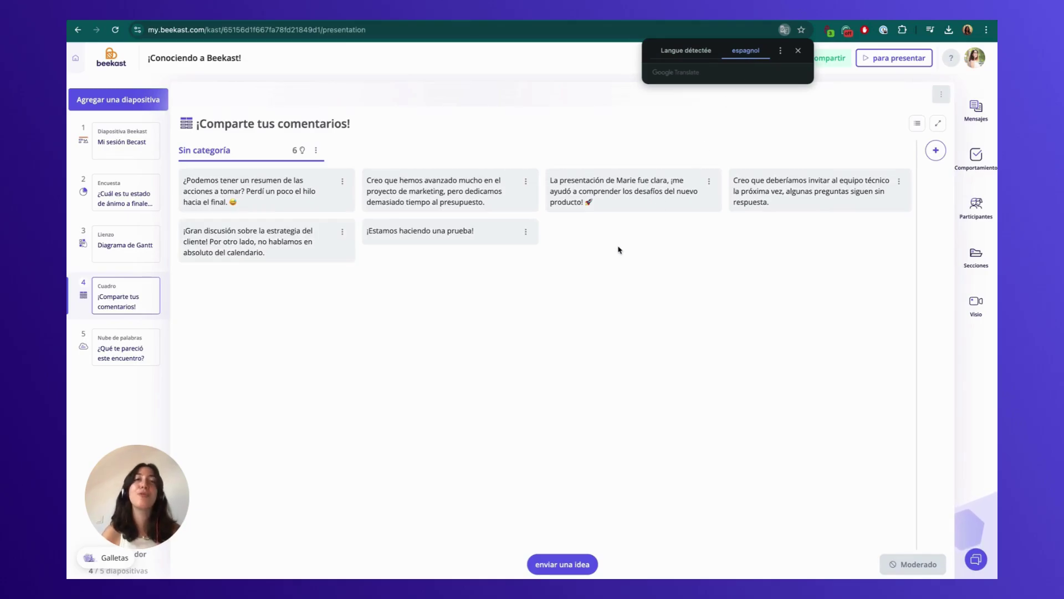
Set the translation's target language back to anglais, retranslate the page and close the translation options.
click(686, 50)
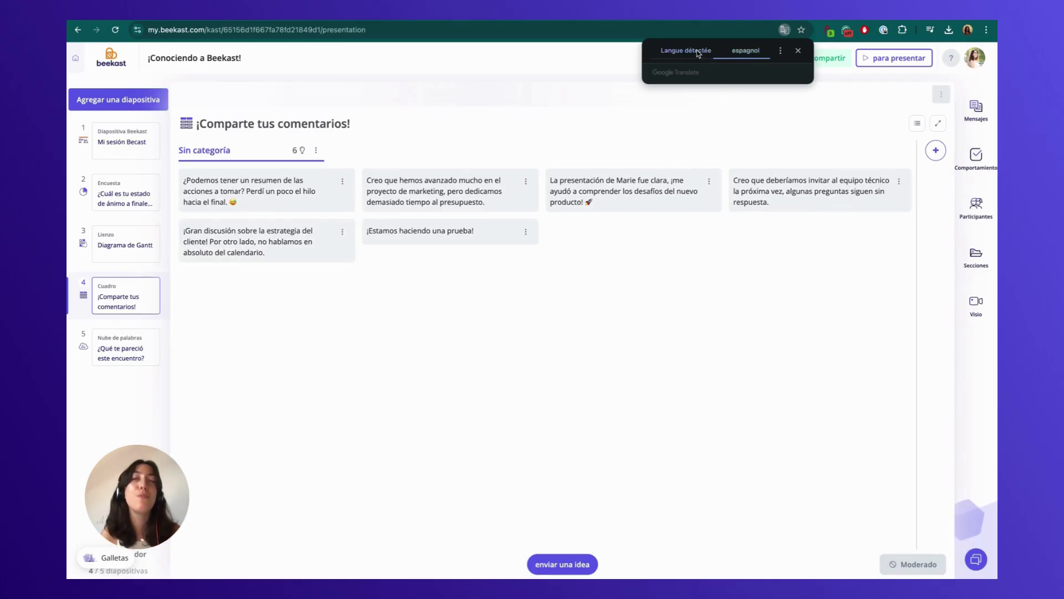
click(746, 50)
click(780, 50)
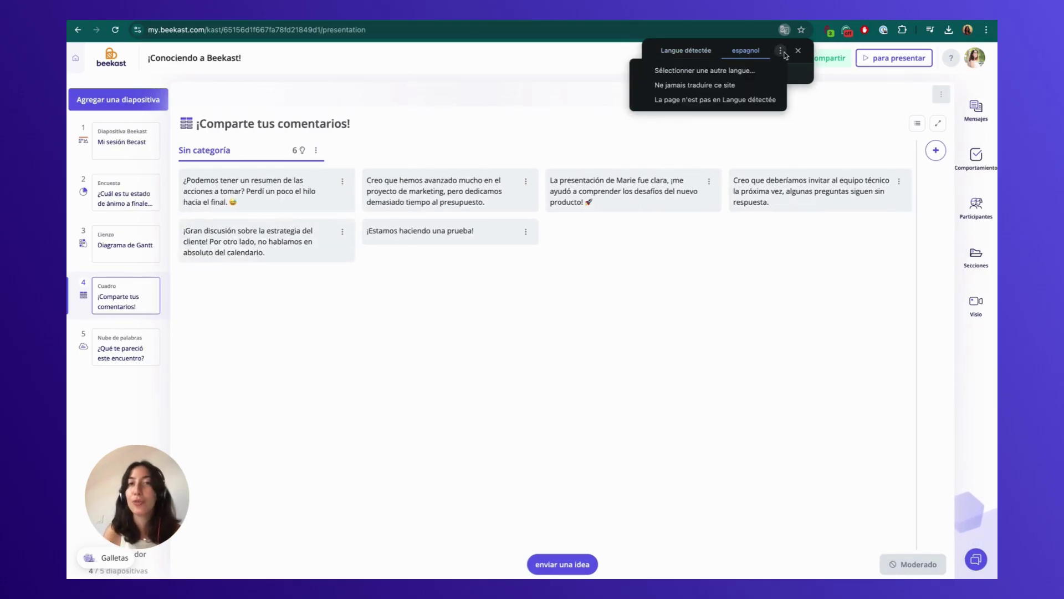
click(744, 72)
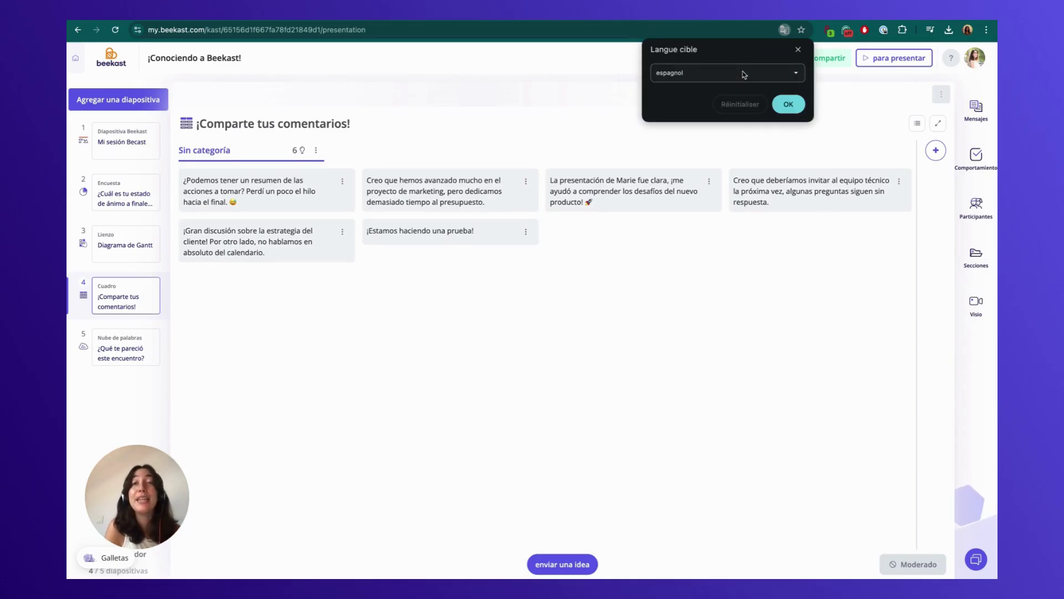
click(737, 73)
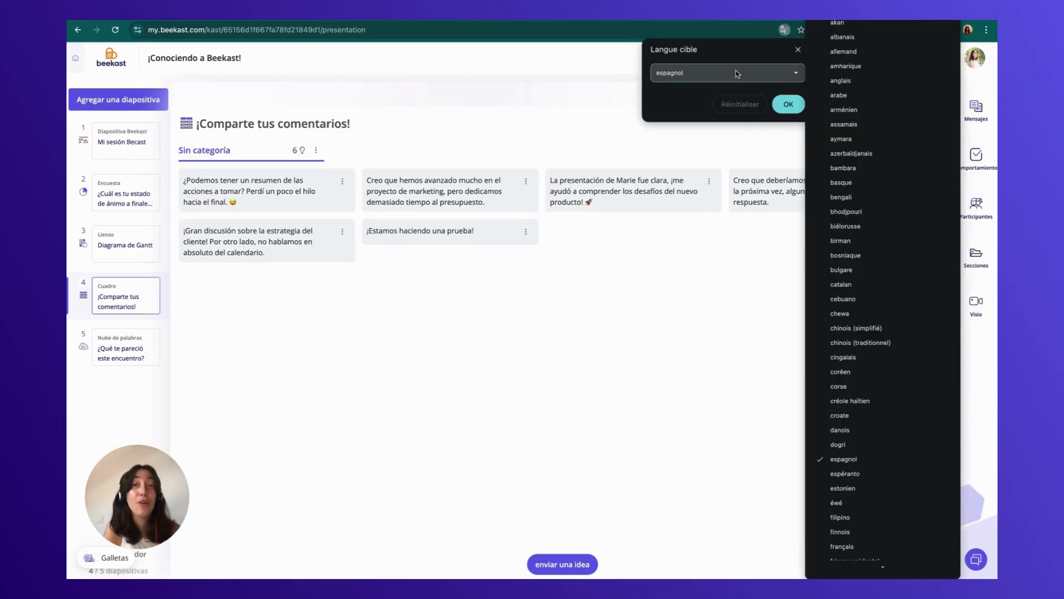
click(841, 80)
click(783, 104)
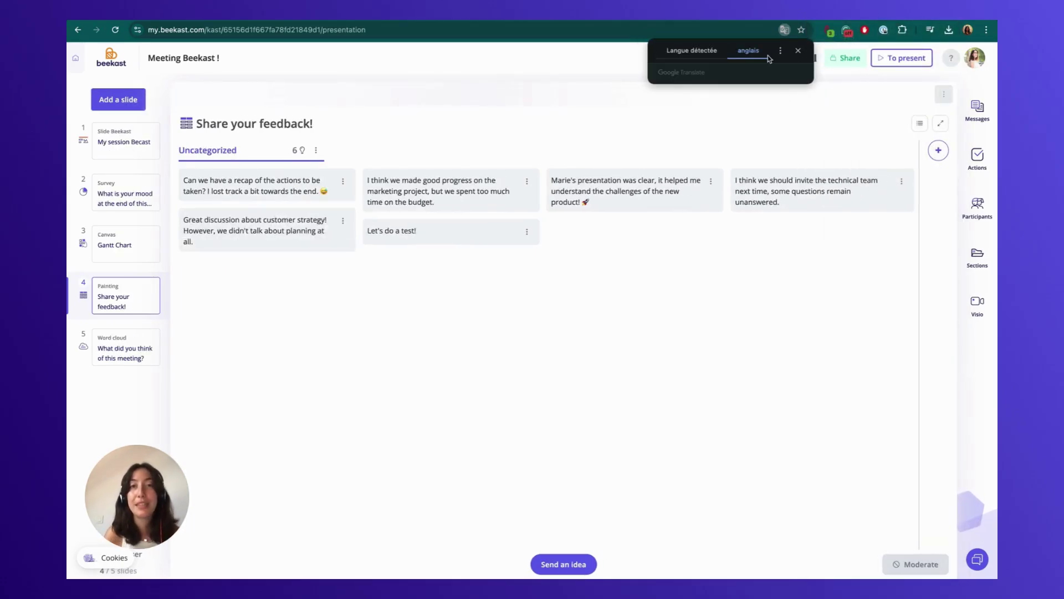
click(798, 51)
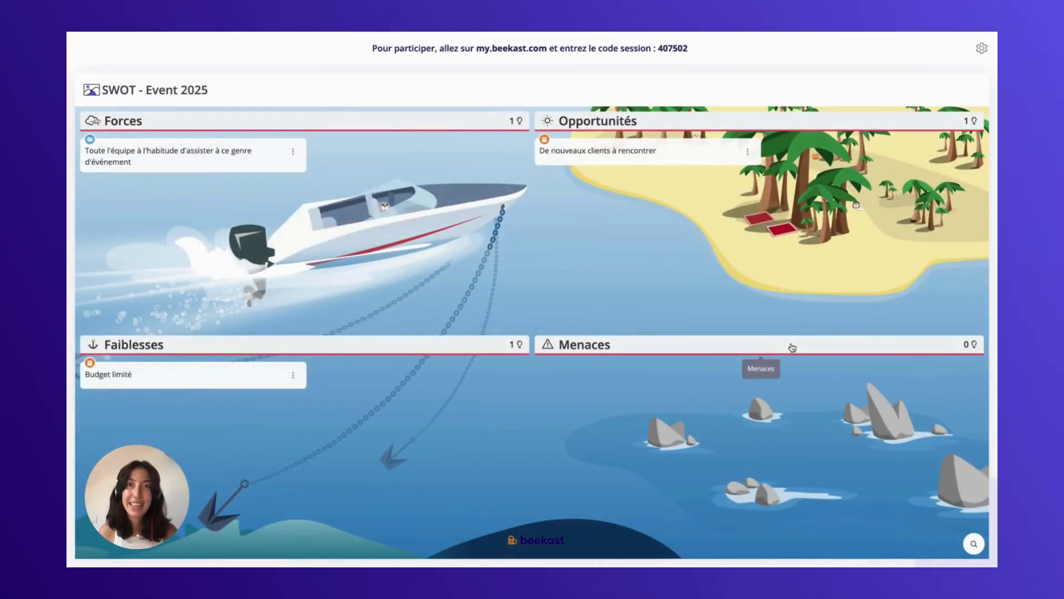
Zoom the projected SWOT - Event 2025 board onto the Forces category and reset it to the full board view.
click(296, 127)
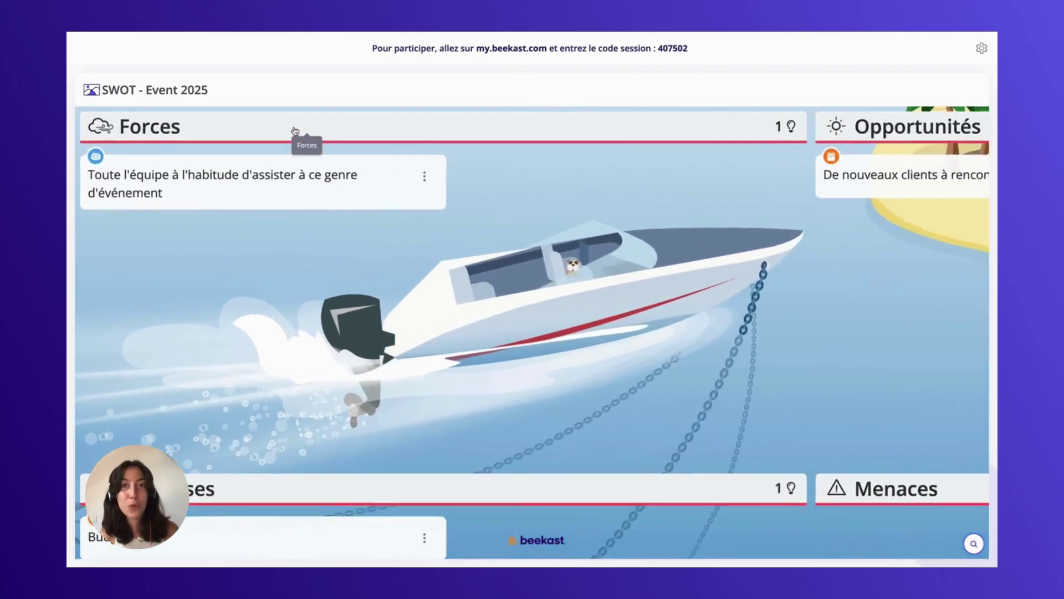
click(974, 544)
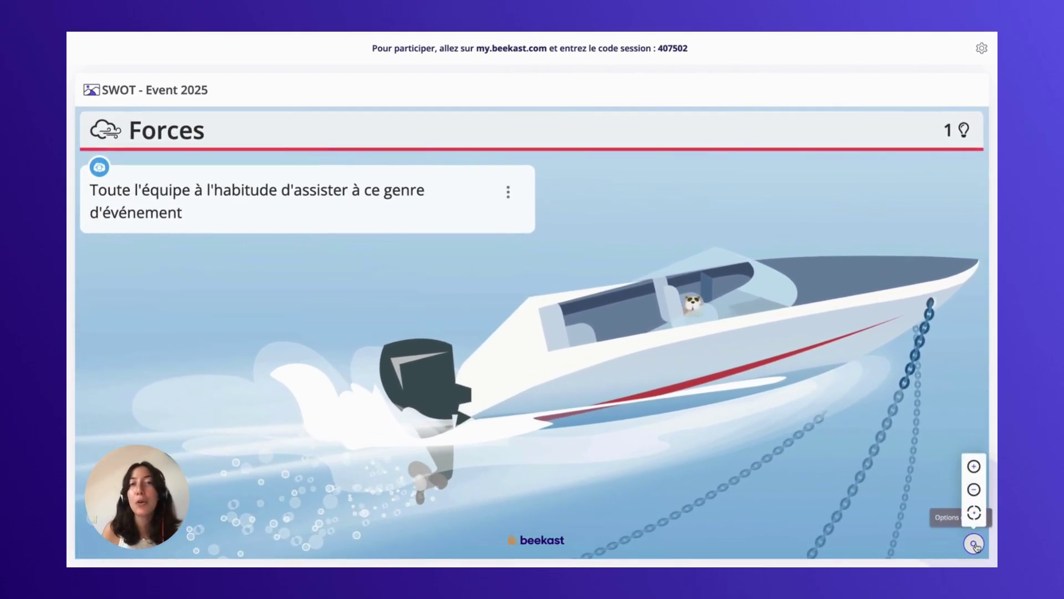
click(974, 515)
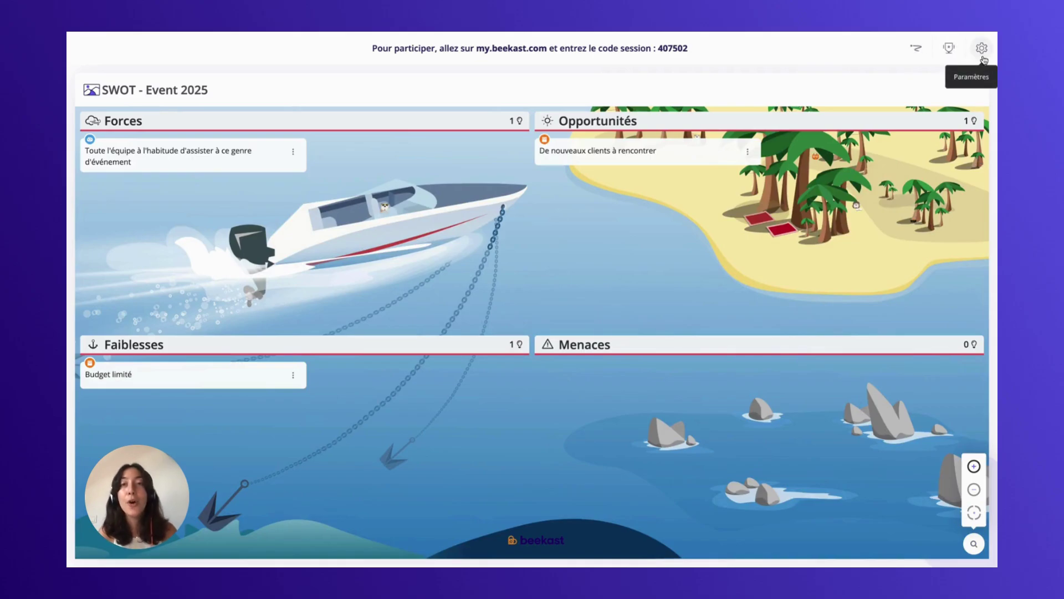
Increase the zoom level in the projection screen settings slightly and close the settings.
click(981, 50)
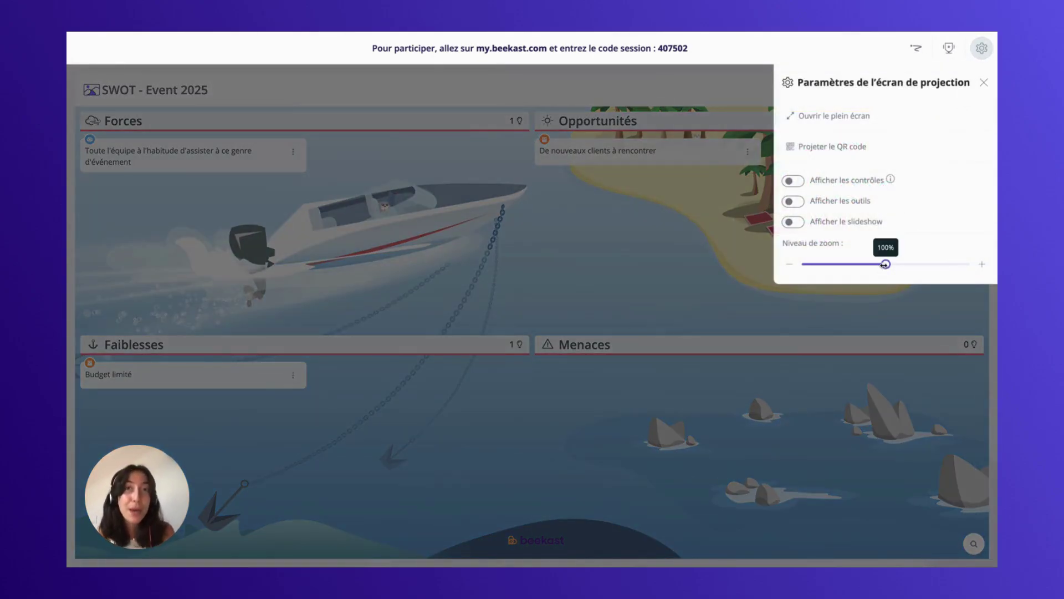
drag(886, 264, 910, 264)
click(890, 329)
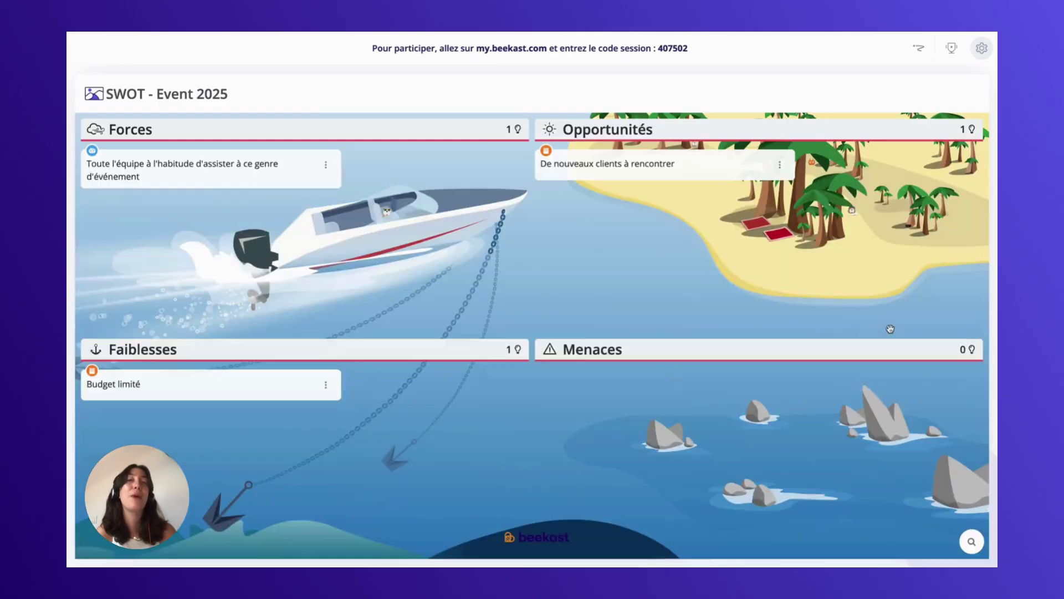